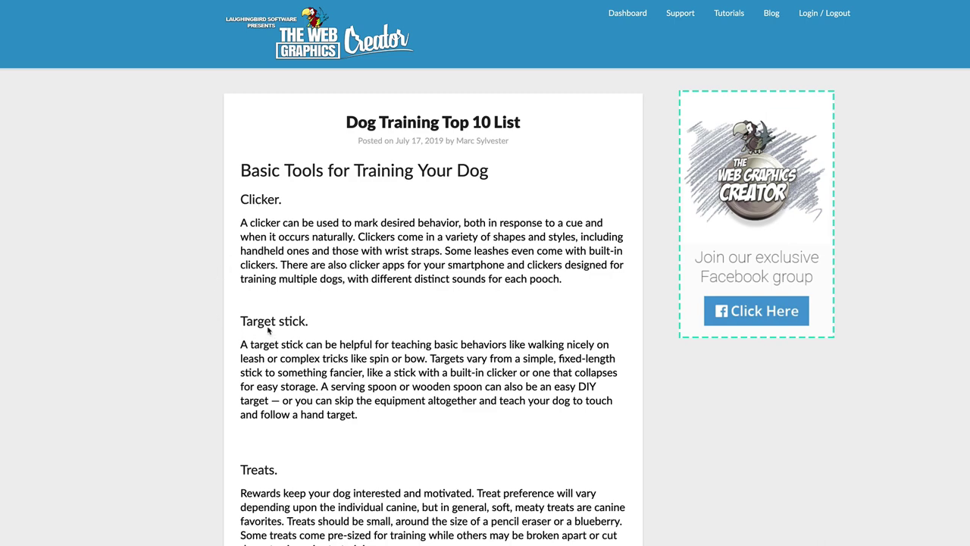
# - Read through the Dog Training Top 10 List post, from the Clicker section down to Training videos
pyautogui.scroll(-2, 267, 331)
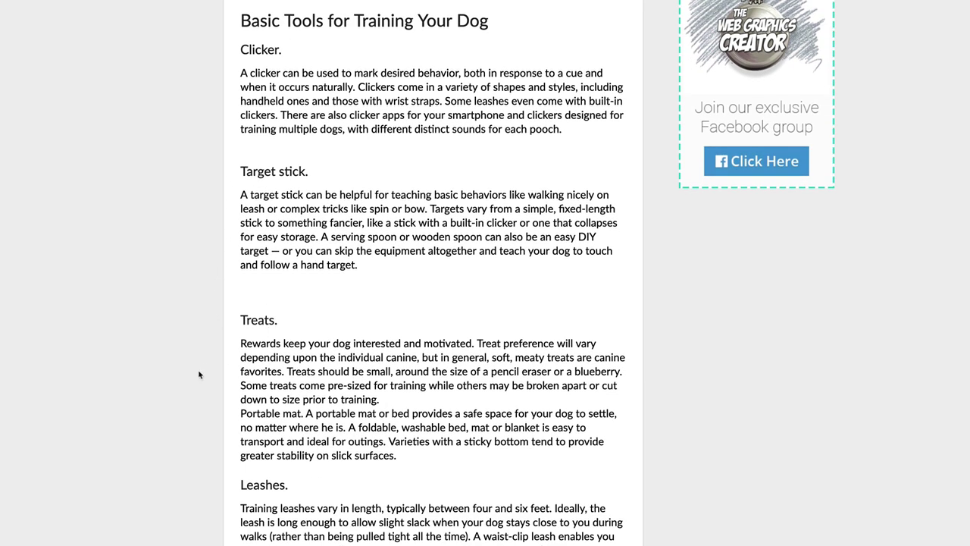
pyautogui.scroll(-4, 296, 370)
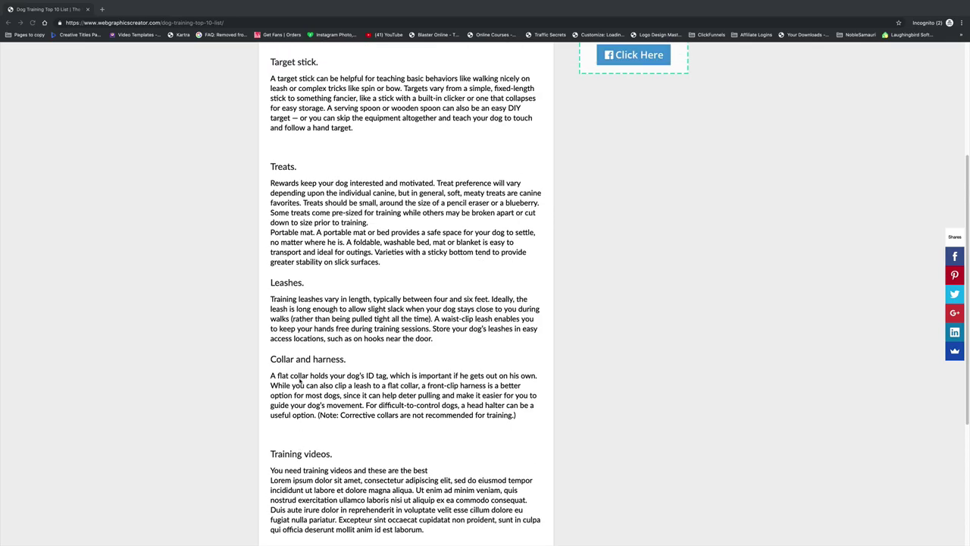
pyautogui.scroll(5, 300, 382)
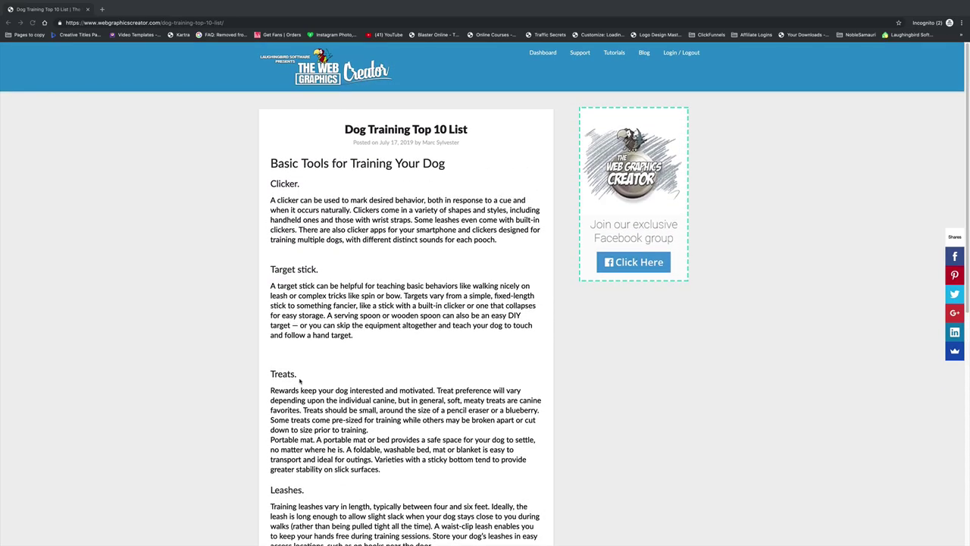
pyautogui.scroll(-1, 299, 381)
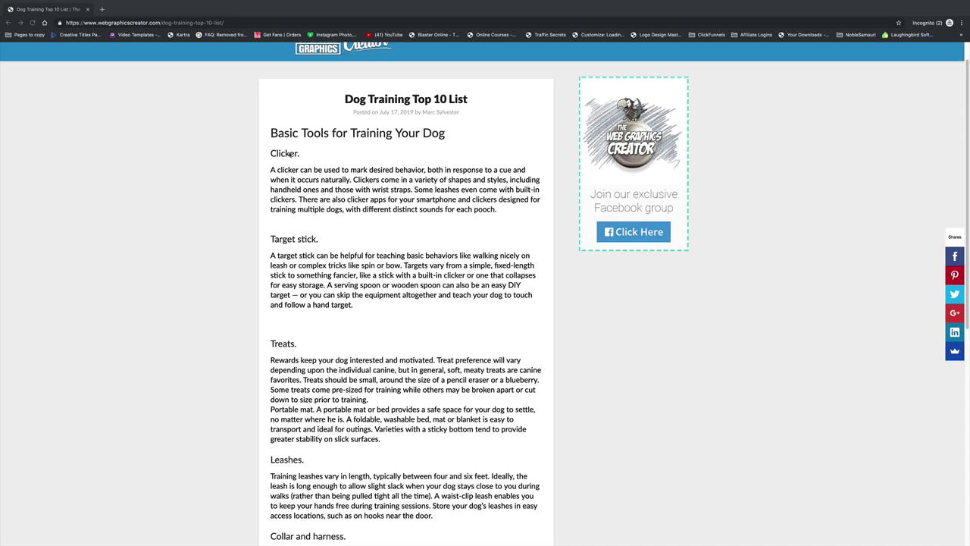
pyautogui.scroll(-5, 303, 410)
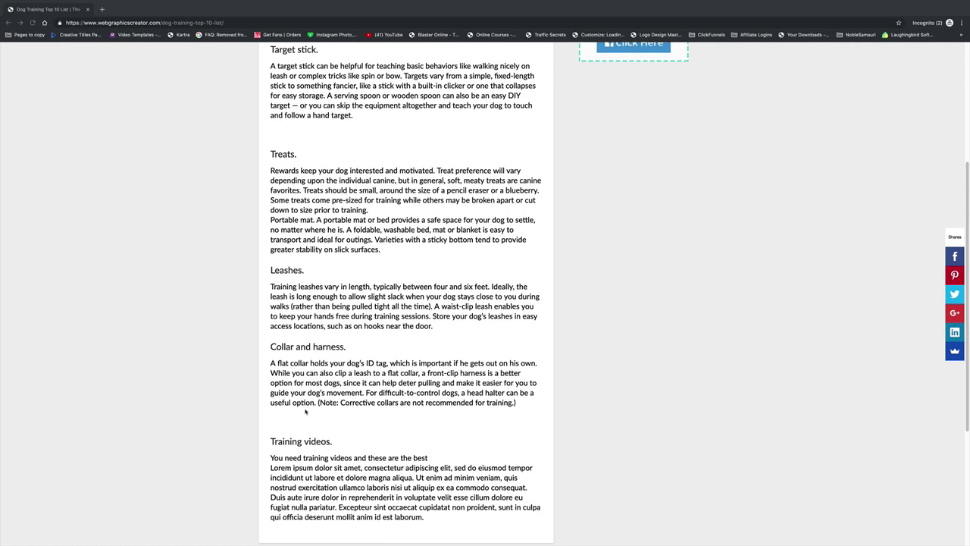
pyautogui.scroll(-2, 302, 410)
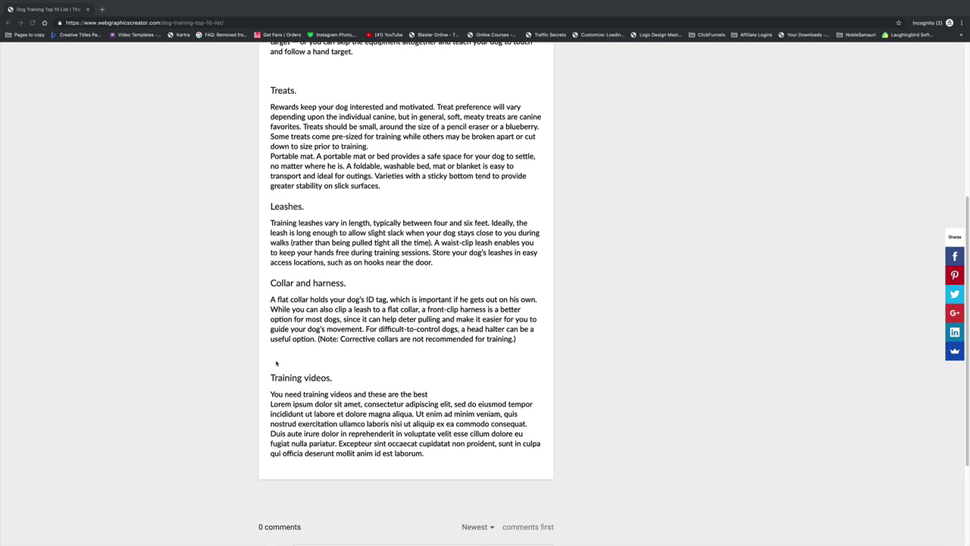
pyautogui.scroll(8, 276, 364)
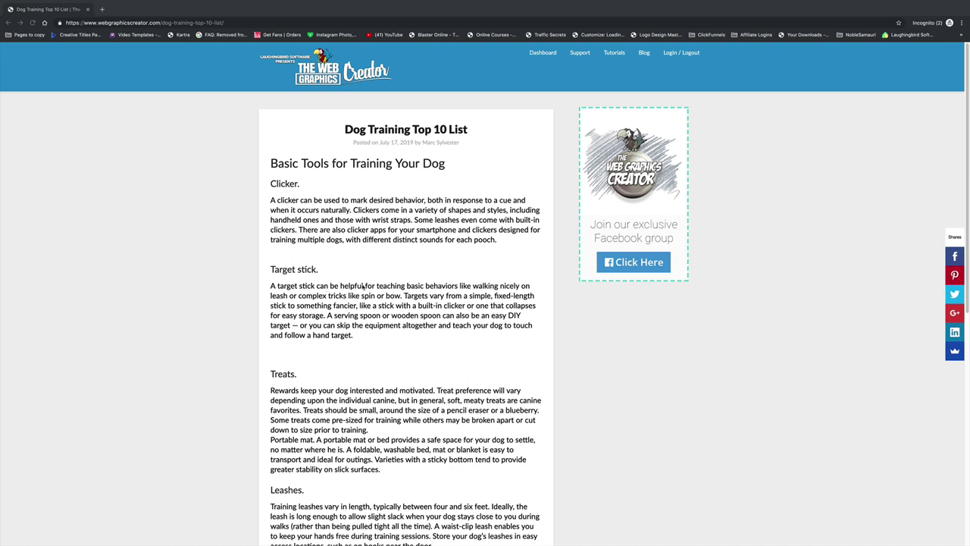
# - Open webgraphicscreator.com in a new tab, log in to the dashboard and go to the graphics creation page
pyautogui.click(103, 9)
pyautogui.write('web')
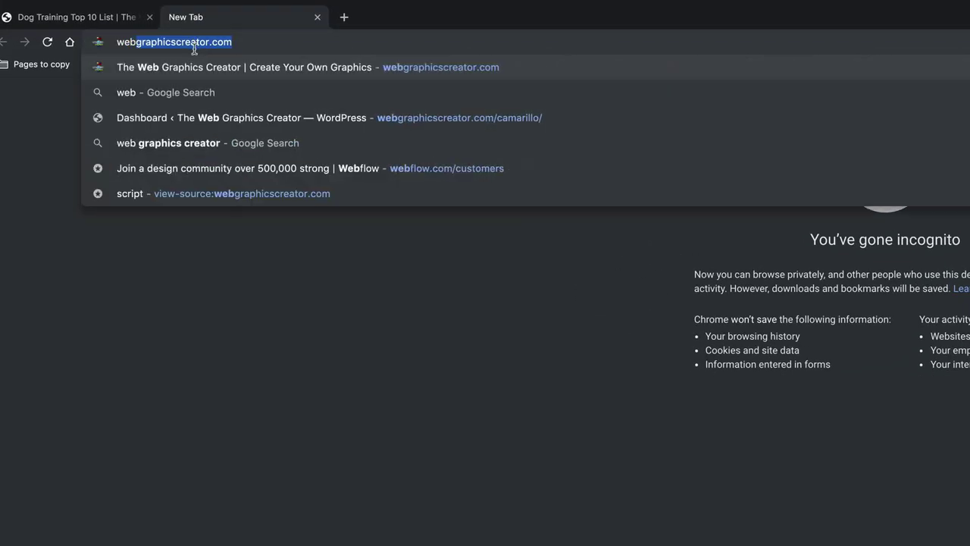
pyautogui.press('Return')
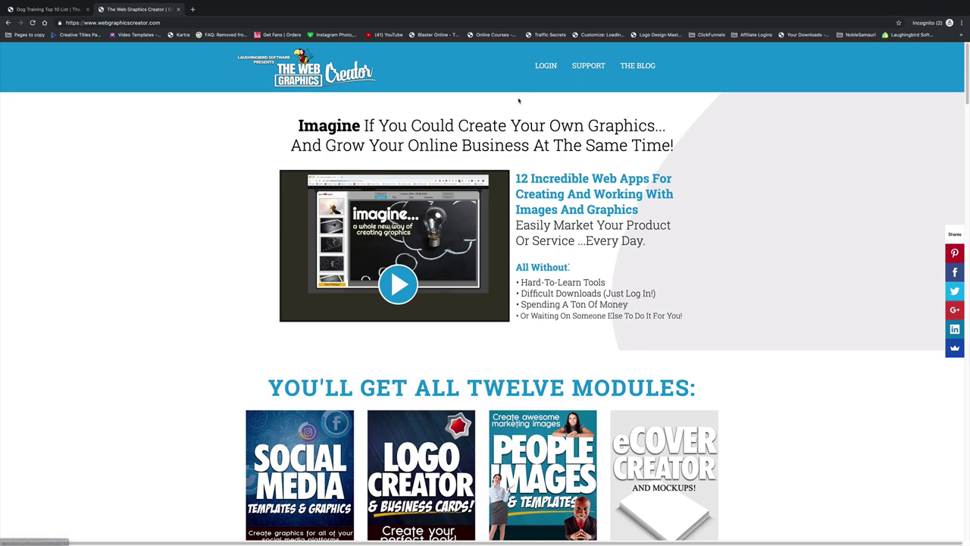
pyautogui.click(547, 66)
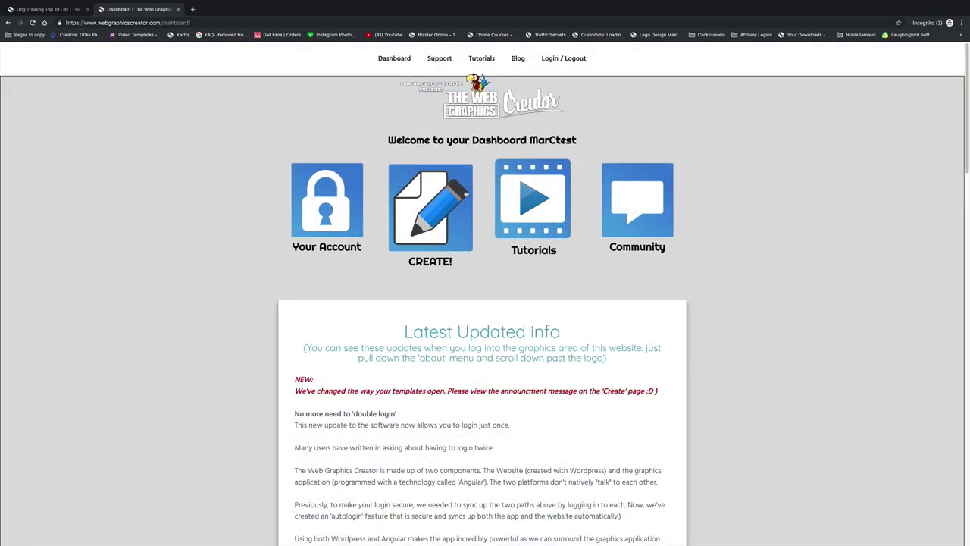
pyautogui.click(453, 208)
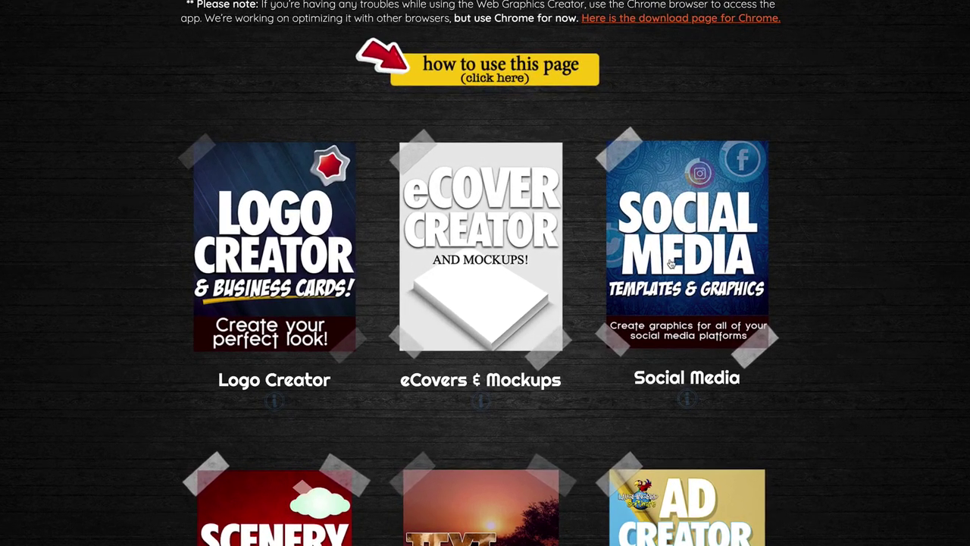
# - Launch the Blog Graphics module from the list of creator modules
pyautogui.scroll(-5, 671, 263)
pyautogui.scroll(-5, 671, 263)
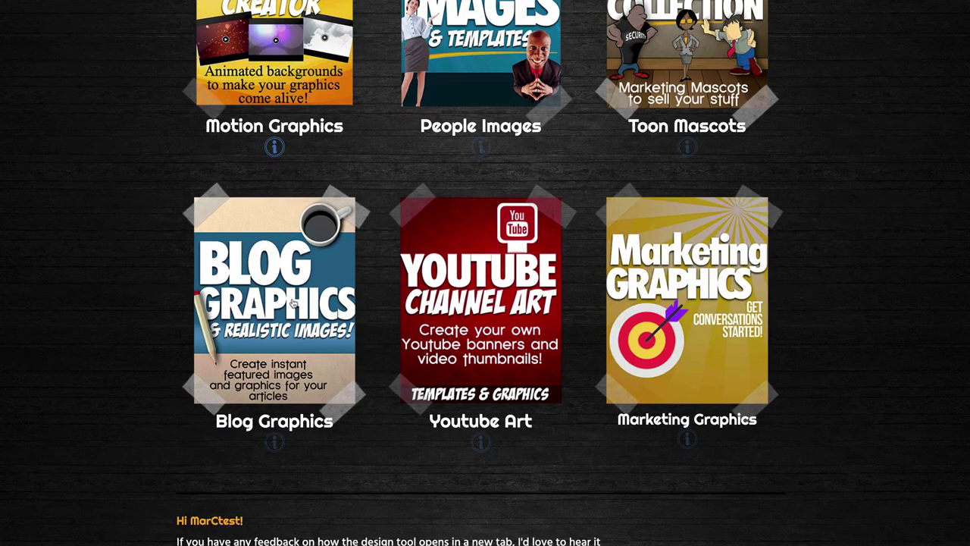
pyautogui.click(292, 301)
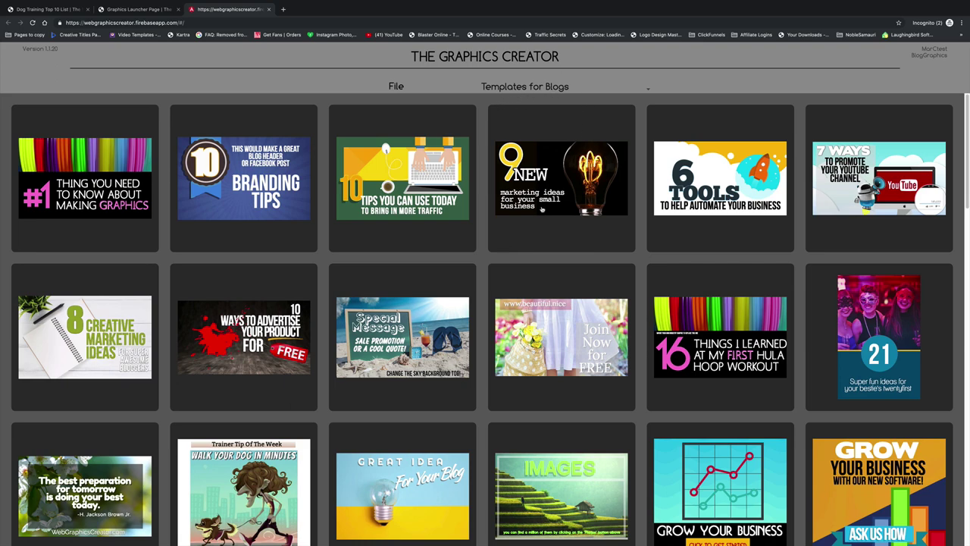
# - Find the "image SEO" laptop design among the blog templates and open it for editing
pyautogui.scroll(-3, 542, 210)
pyautogui.scroll(-5, 542, 209)
pyautogui.scroll(-8, 543, 210)
pyautogui.scroll(-6, 542, 209)
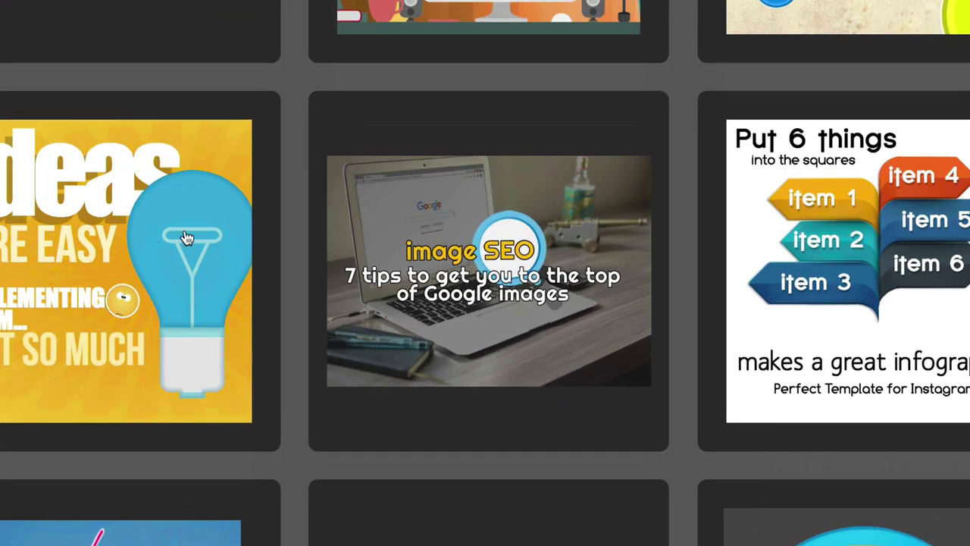
pyautogui.click(508, 220)
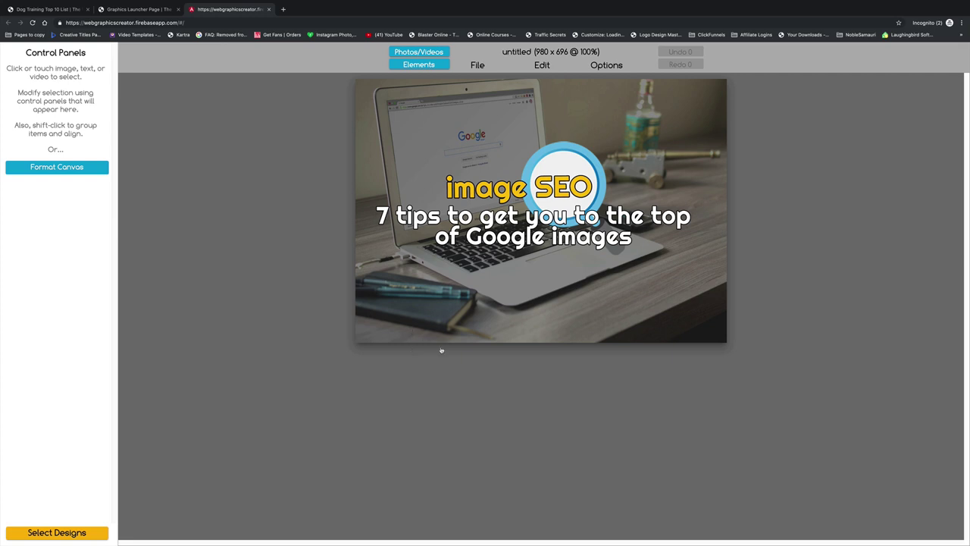
# - Delete the laptop background photo from the template
pyautogui.click(494, 273)
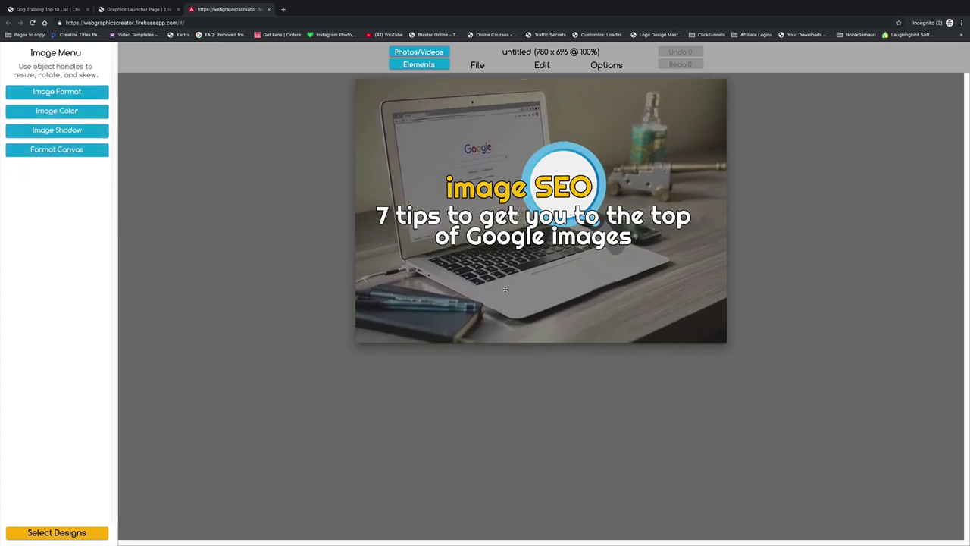
pyautogui.moveTo(496, 274); pyautogui.dragTo(473, 276)
pyautogui.press('Delete')
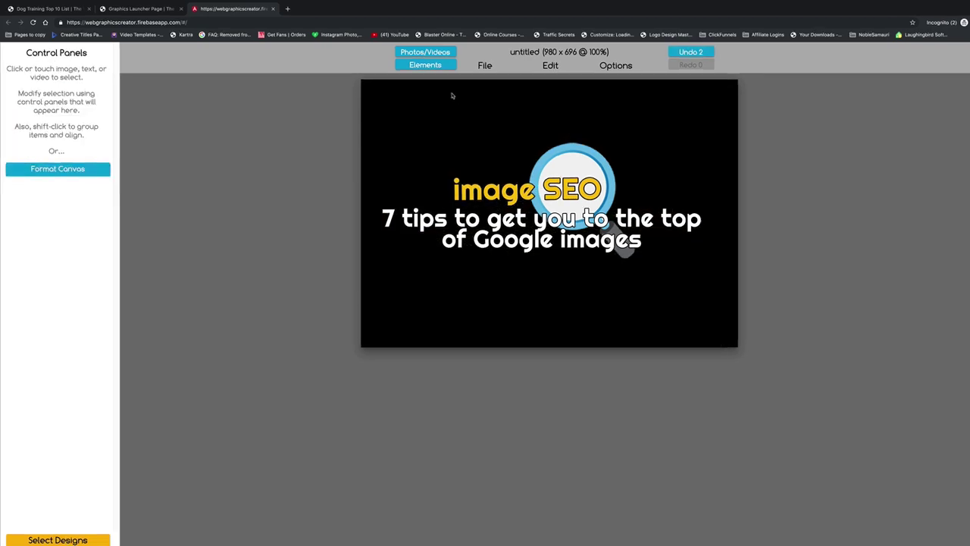
# - Search the stock photos for "dog" and browse to the picture of two golden puppies
pyautogui.click(423, 53)
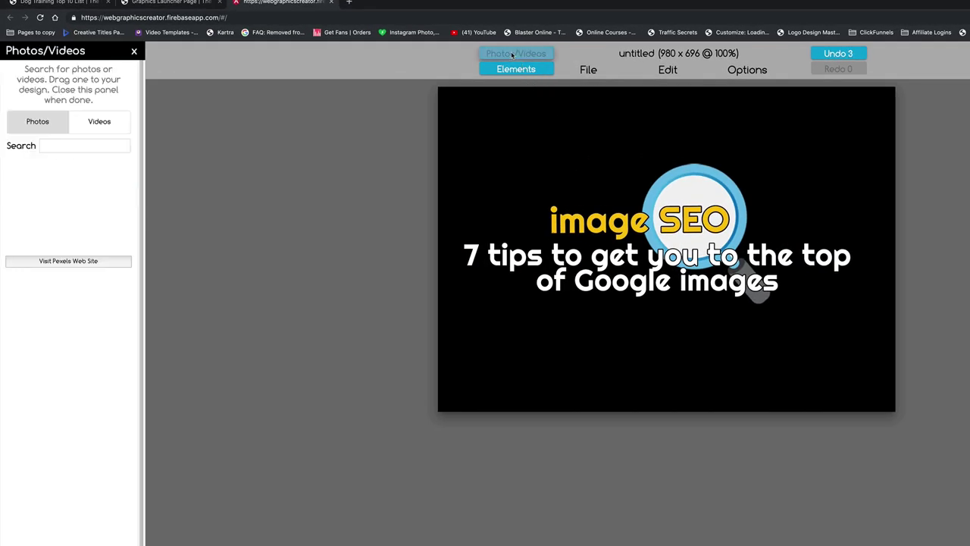
pyautogui.click(47, 149)
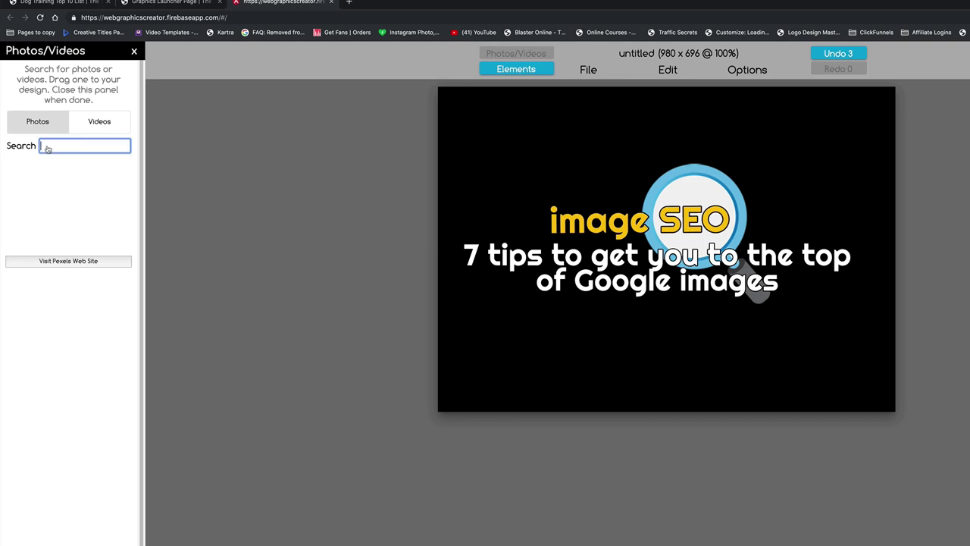
pyautogui.write('dog')
pyautogui.press('Return')
pyautogui.scroll(-5, 23, 304)
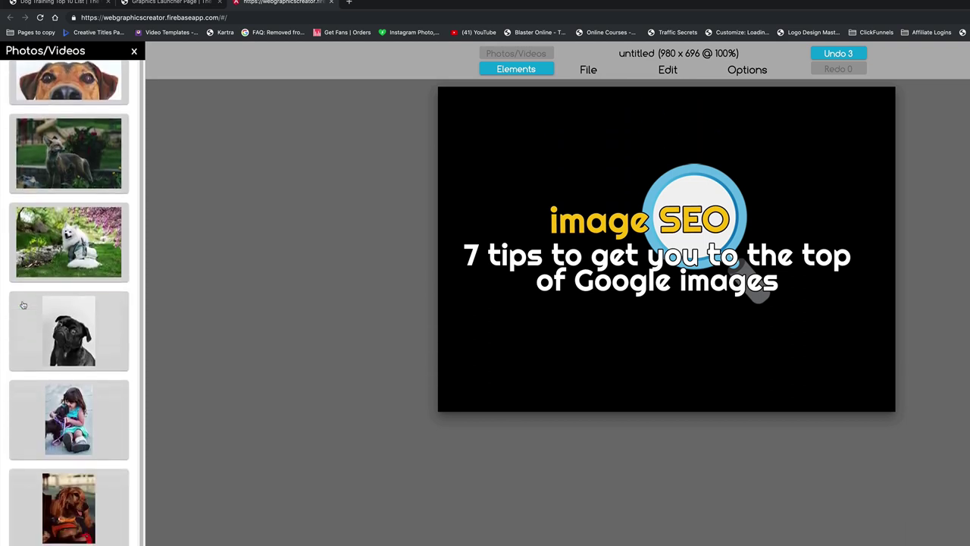
pyautogui.scroll(-3, 24, 306)
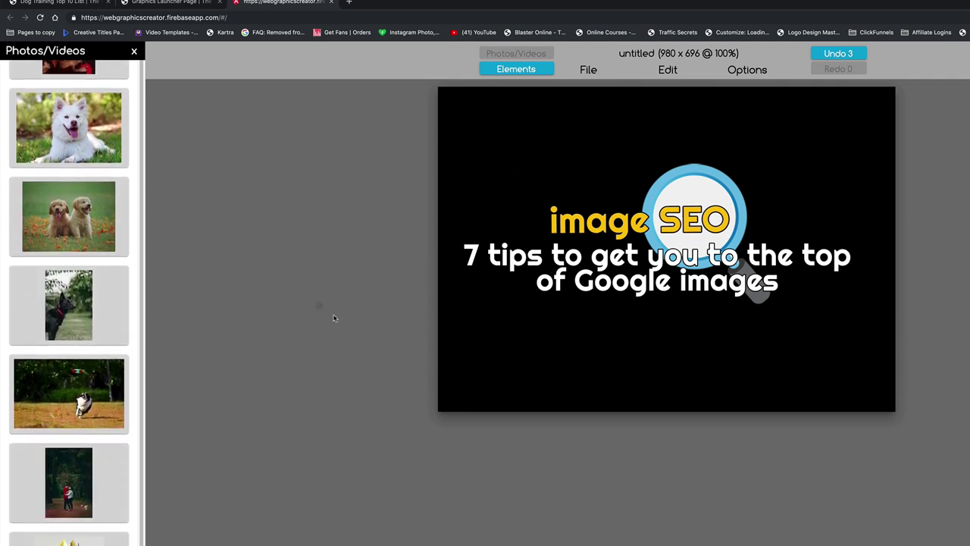
# - Add the two-puppies photo to the design, enlarge it to fill the canvas and send it to the back
pyautogui.moveTo(651, 271); pyautogui.dragTo(592, 230)
pyautogui.moveTo(740, 309); pyautogui.dragTo(922, 420)
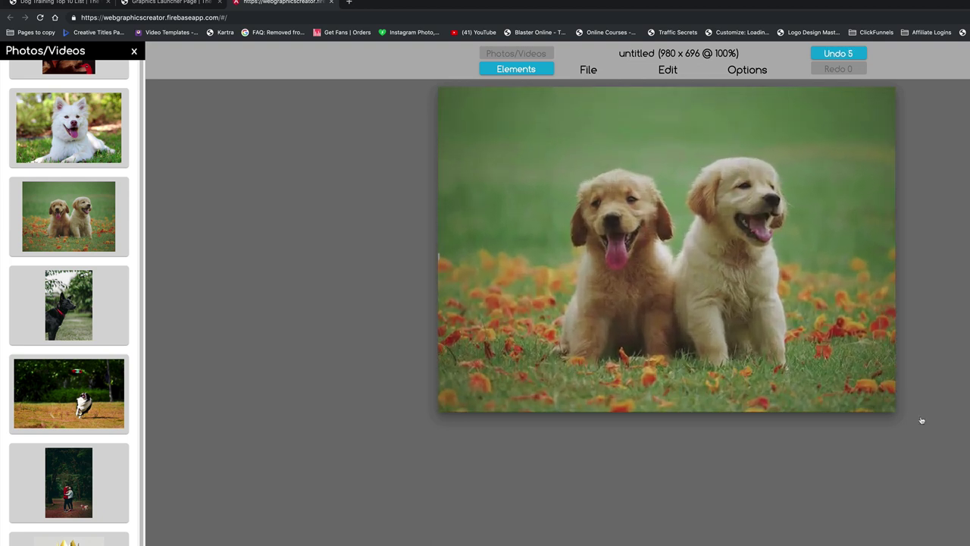
pyautogui.click(748, 69)
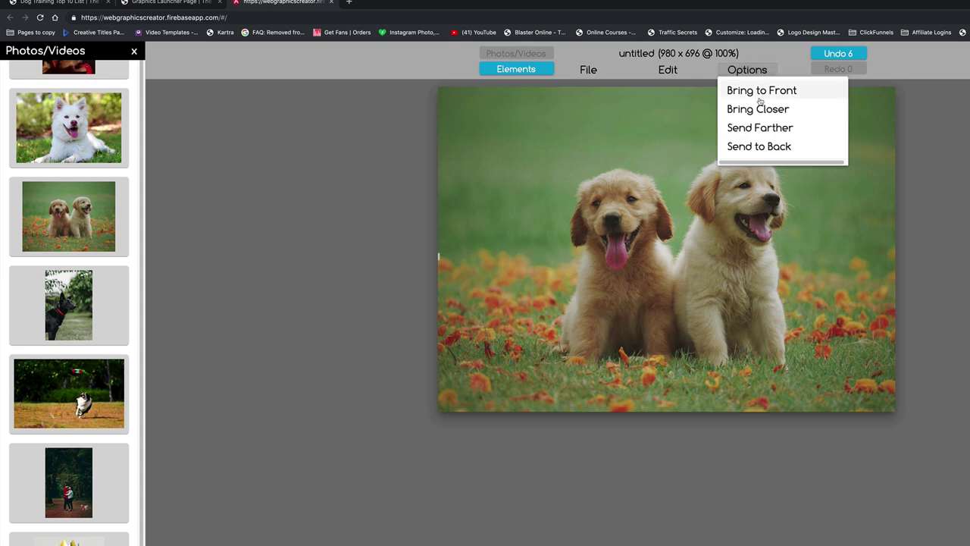
pyautogui.click(761, 147)
# - Move both texts and the magnifying glass lower, and reword the texts to "Top 10" and "things you need to train your dog"
pyautogui.moveTo(651, 257); pyautogui.dragTo(689, 318)
pyautogui.moveTo(639, 229); pyautogui.dragTo(600, 278)
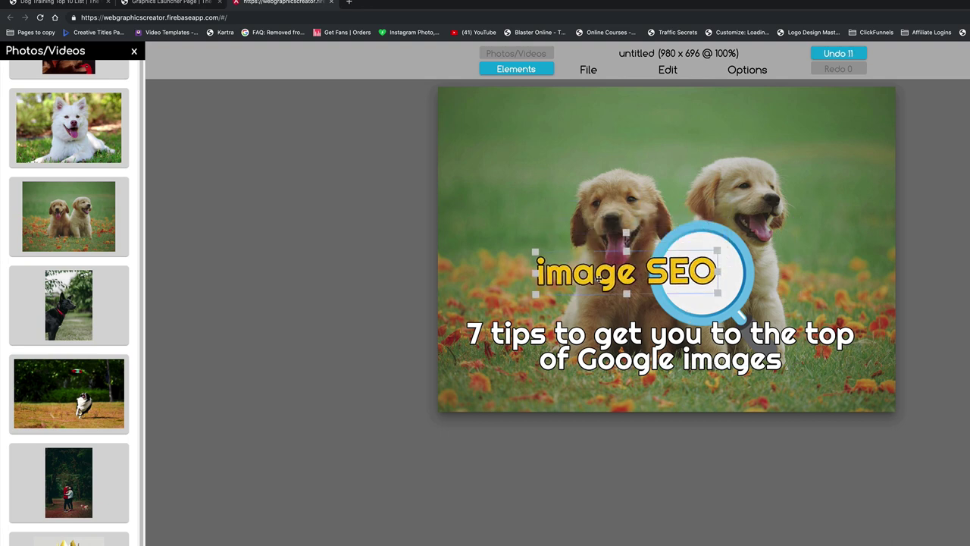
pyautogui.click(606, 279)
pyautogui.hotkey('ctrl', 'a')
pyautogui.write('Top 1')
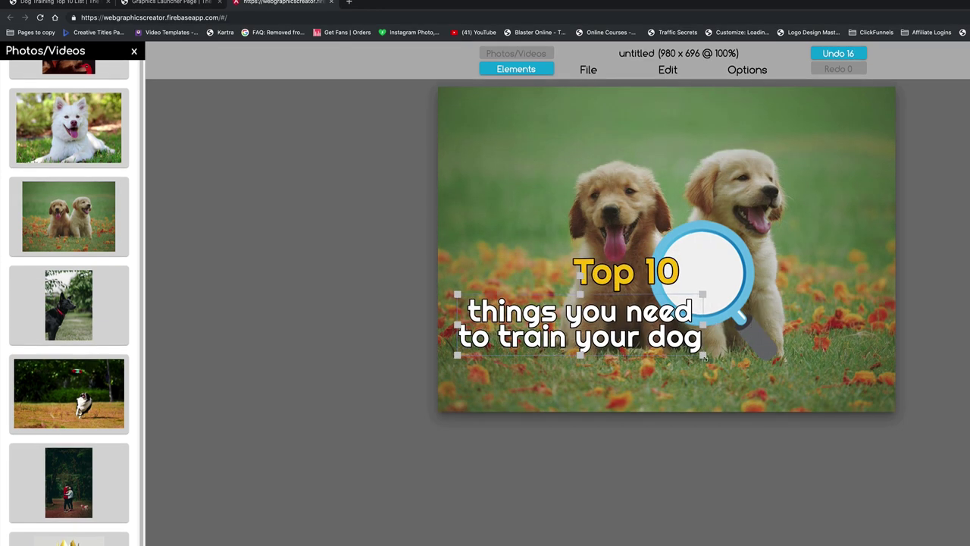
# - Enlarge the subtitle across the canvas and arrange "Top 10" with a smaller magnifying glass just above it
pyautogui.moveTo(705, 358); pyautogui.dragTo(832, 384)
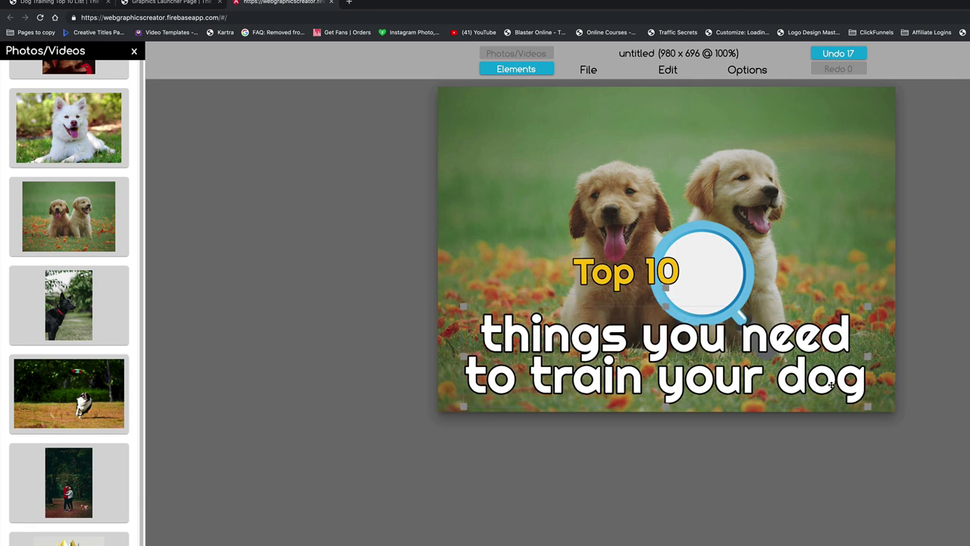
pyautogui.moveTo(679, 271); pyautogui.dragTo(664, 299)
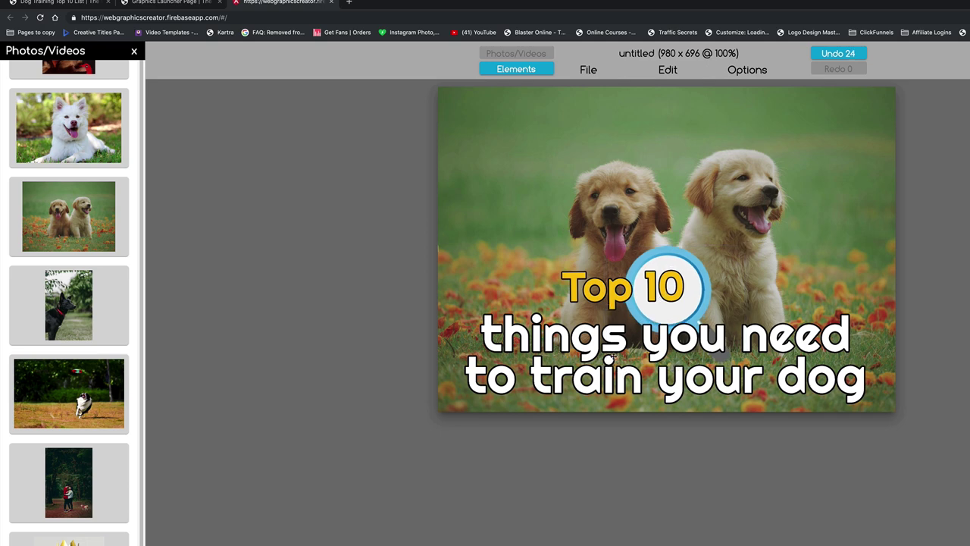
# - Download the finished design as a PNG image named "dog"
pyautogui.click(589, 72)
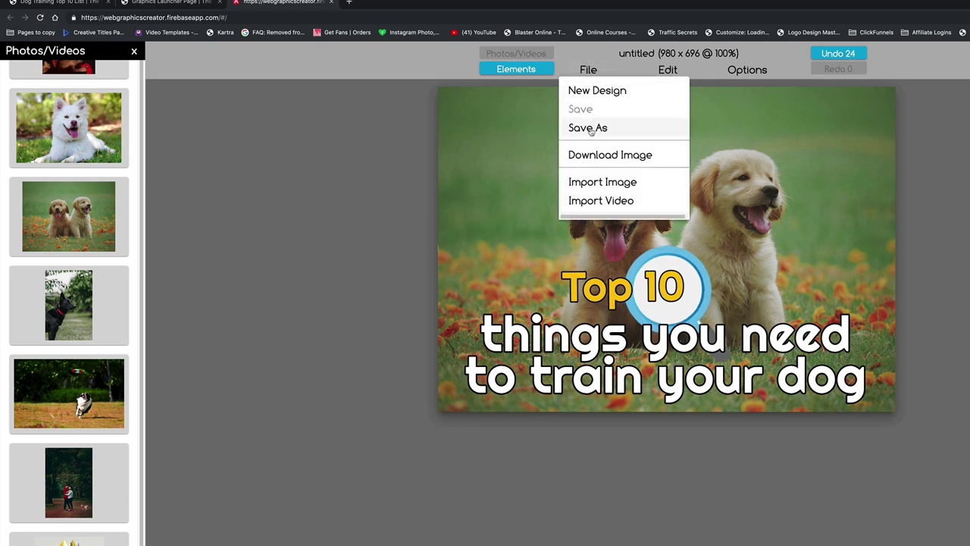
pyautogui.click(596, 156)
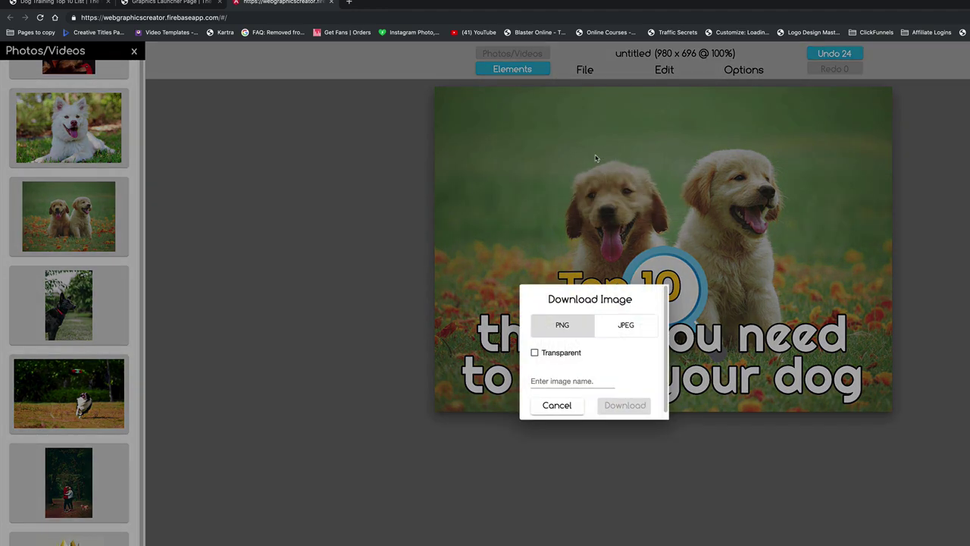
pyautogui.click(561, 382)
pyautogui.write('dog')
pyautogui.click(604, 405)
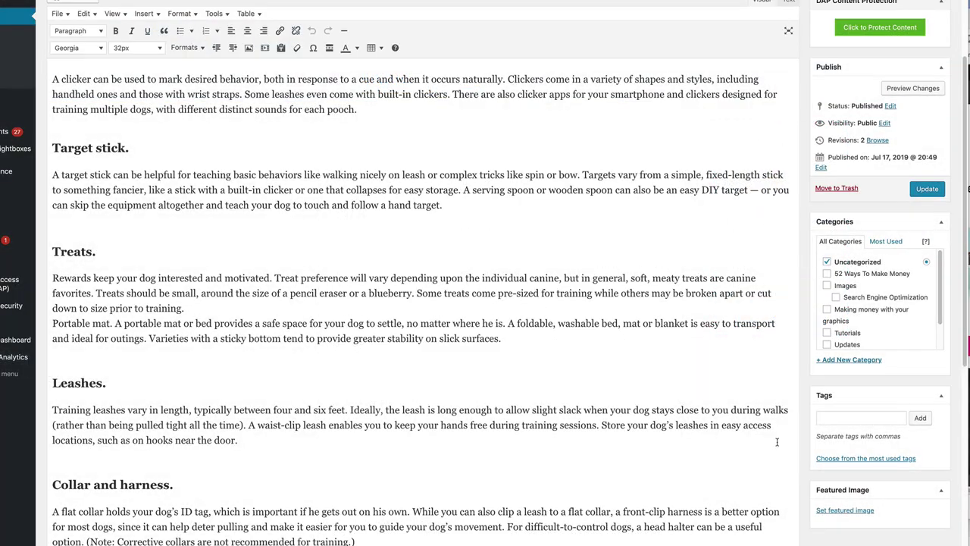
# - In the WordPress post editor, set the downloaded puppy graphic as the post's featured image and update the post
pyautogui.click(845, 512)
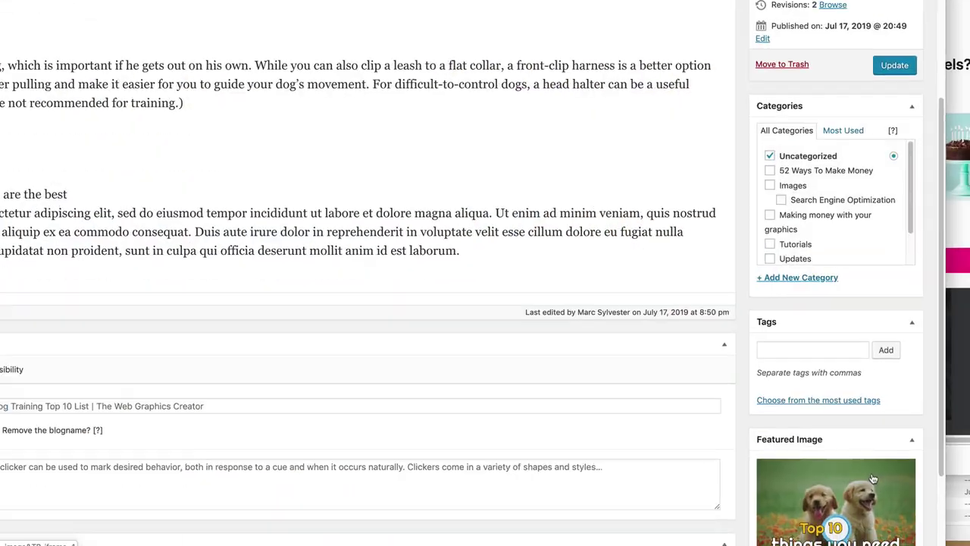
pyautogui.scroll(-5, 874, 479)
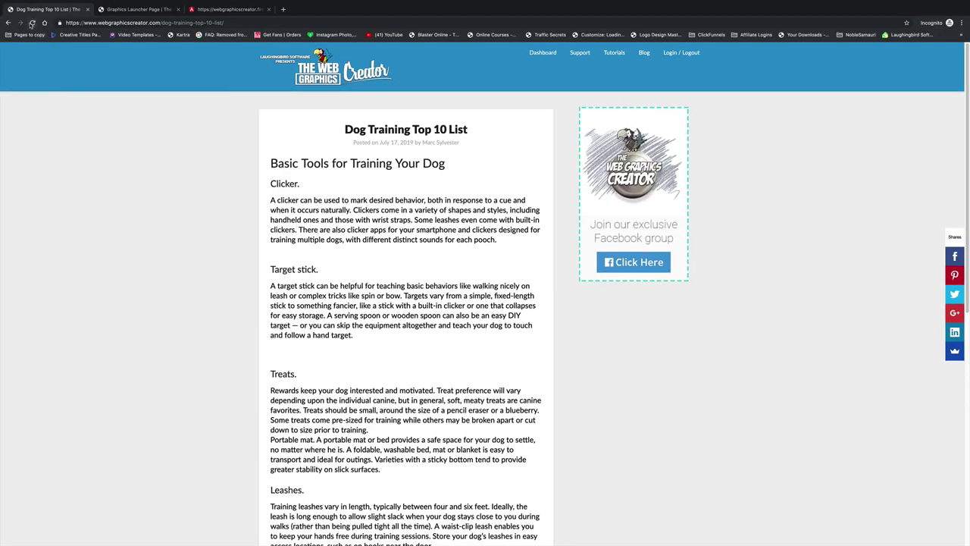
# - Reload the published Dog Training Top 10 List page and check the featured image above the article
pyautogui.click(32, 23)
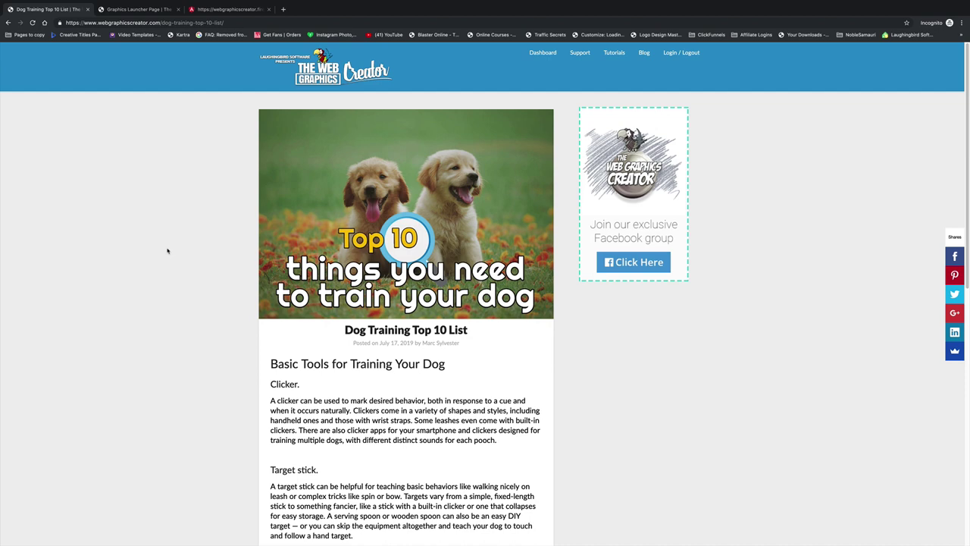
pyautogui.scroll(-3, 167, 251)
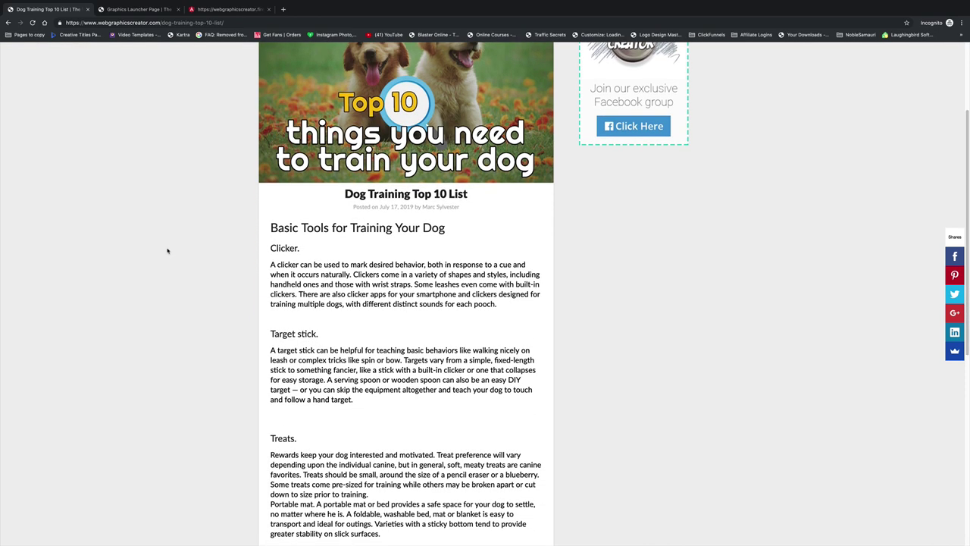
pyautogui.scroll(-2, 168, 251)
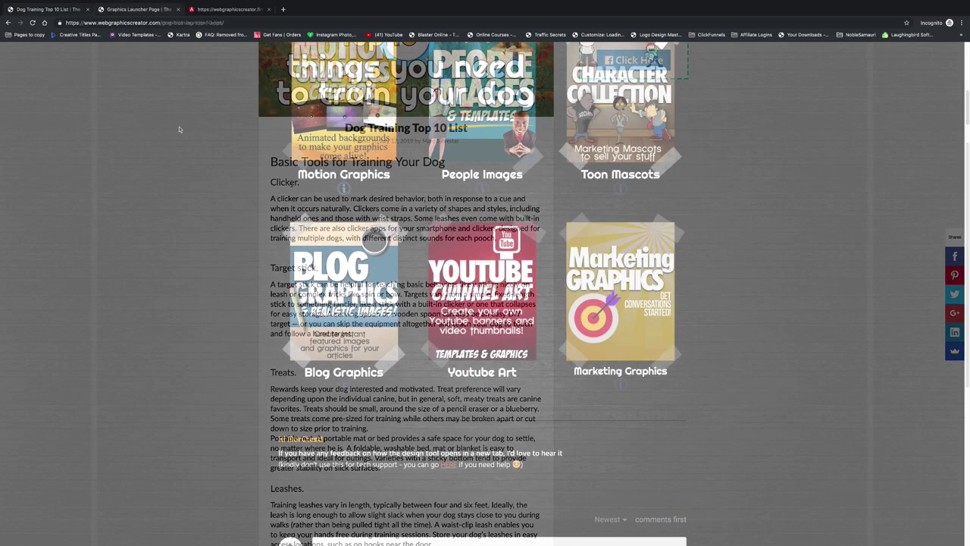
# - Close the finished puppy design and return to the Graphics Launcher page
pyautogui.scroll(9, 180, 129)
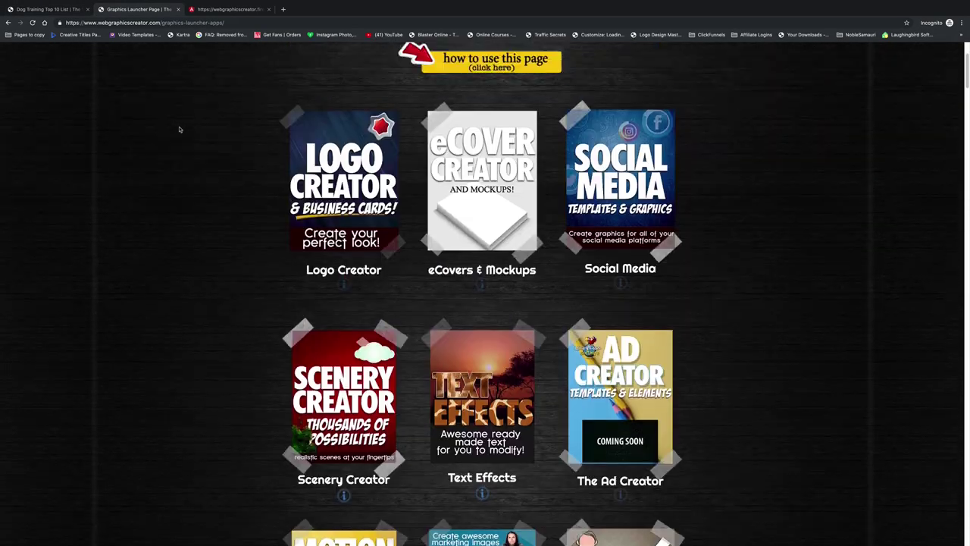
pyautogui.scroll(1, 180, 130)
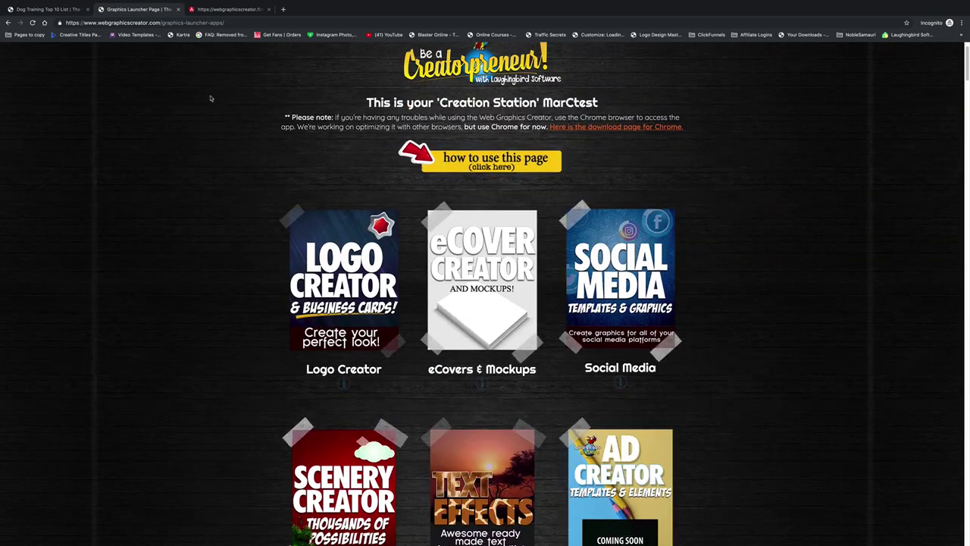
pyautogui.click(234, 10)
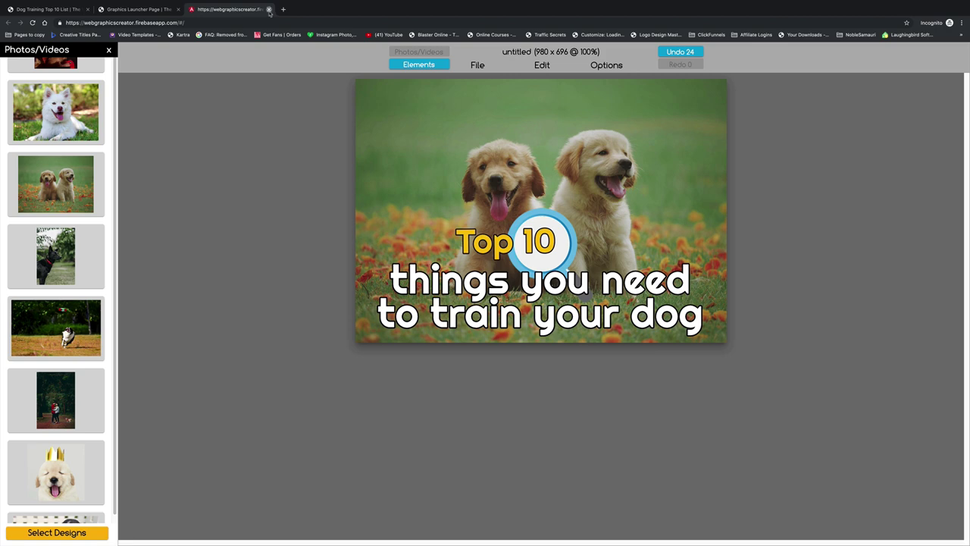
pyautogui.click(269, 9)
pyautogui.click(541, 170)
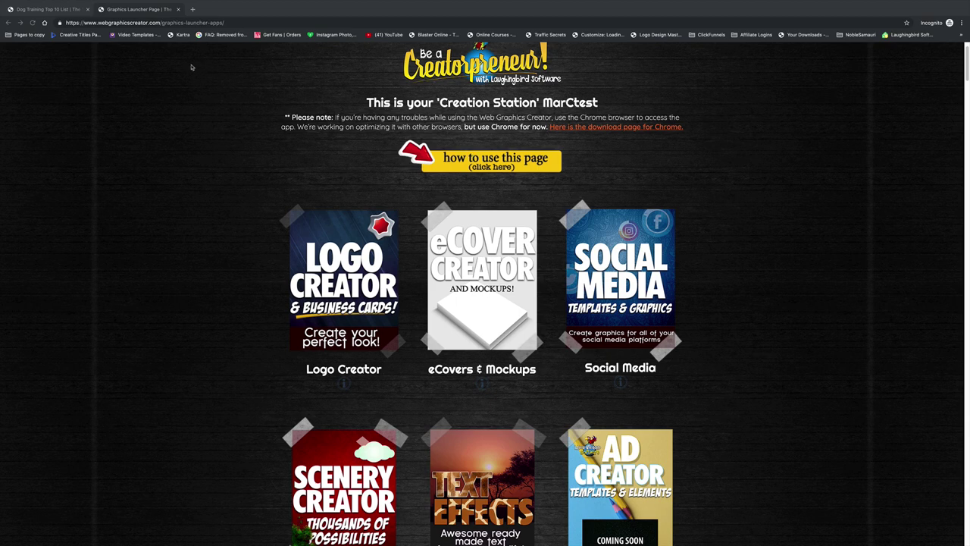
# - Open the Marketing Graphics templates and choose the "1 DAY Sale" design
pyautogui.scroll(-8, 266, 275)
pyautogui.click(602, 299)
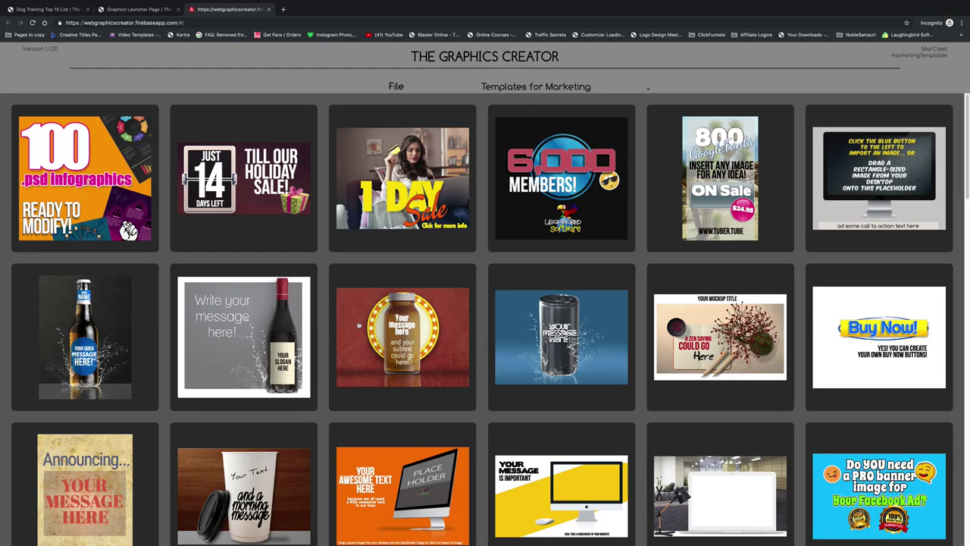
pyautogui.scroll(-3, 359, 325)
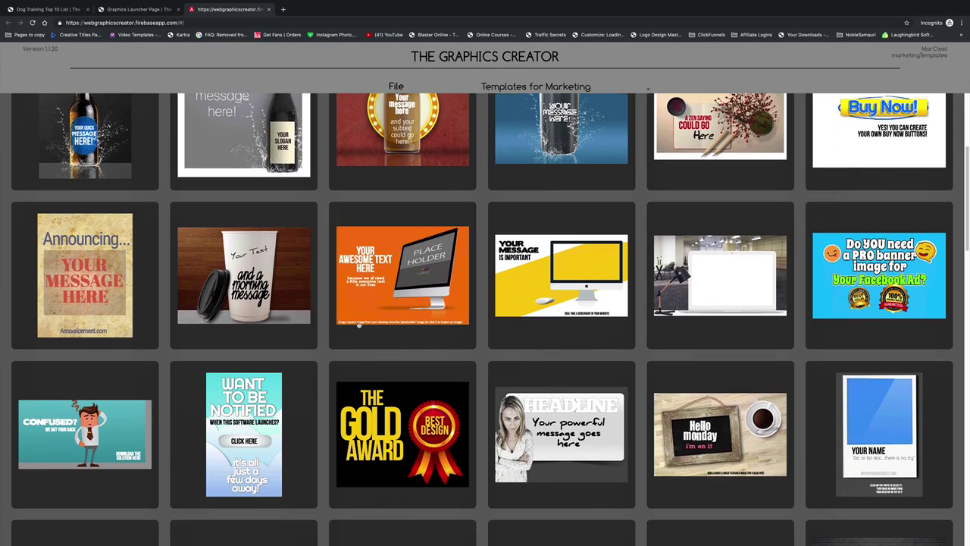
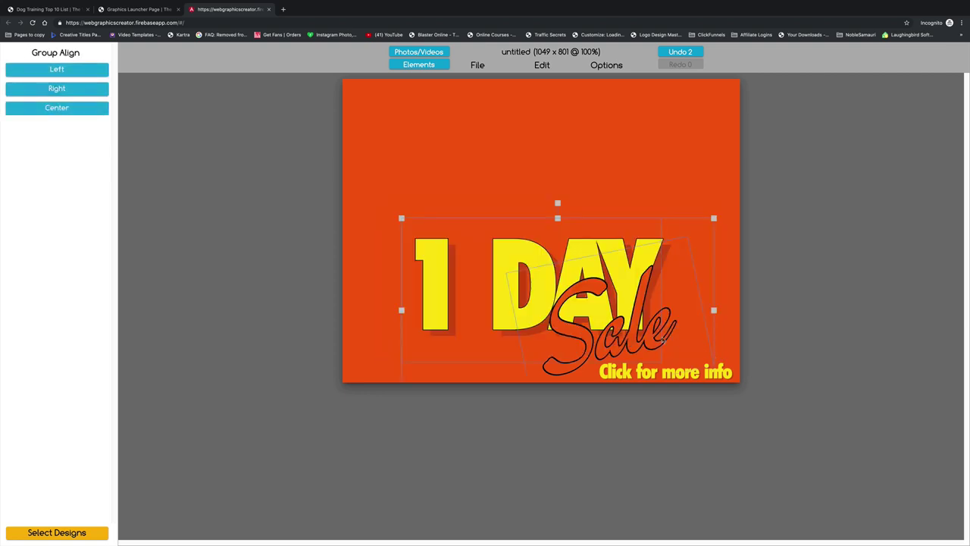
# - Move the "1 DAY Sale" text to the upper part of the canvas and delete the "Click for more info" line
pyautogui.moveTo(612, 321); pyautogui.dragTo(570, 188)
pyautogui.moveTo(655, 372); pyautogui.dragTo(552, 310)
pyautogui.press('Delete')
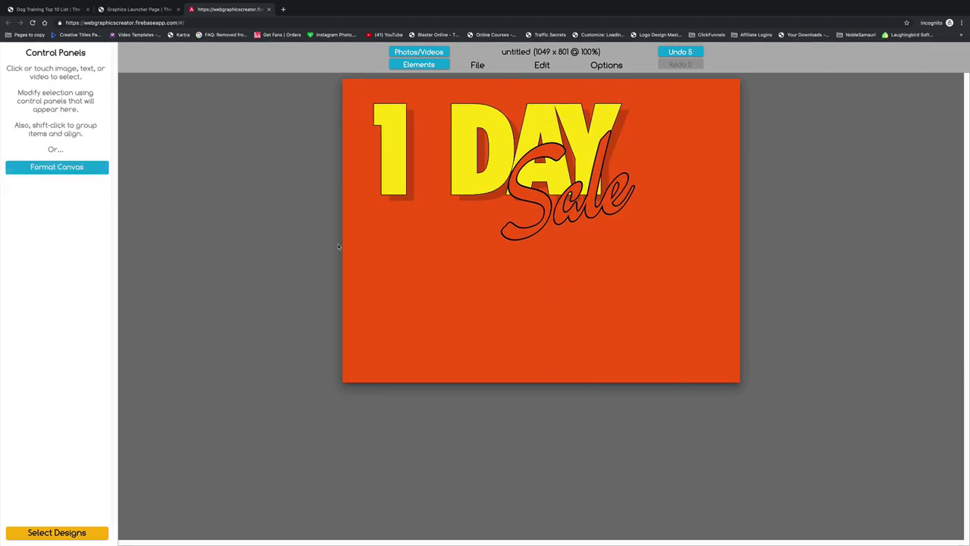
# - Resize the design canvas to a wide banner of 1236 x 419
pyautogui.click(78, 167)
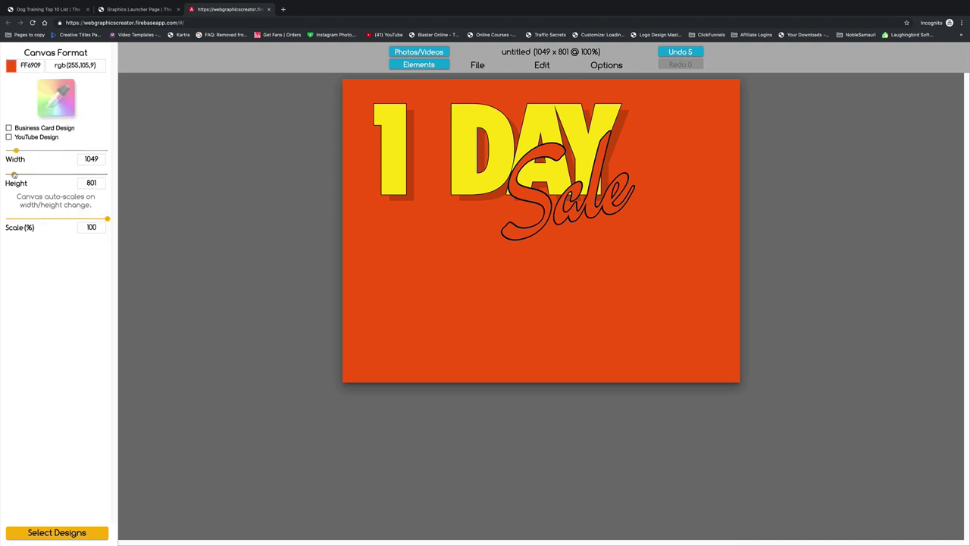
pyautogui.moveTo(13, 175); pyautogui.dragTo(24, 154)
pyautogui.click(16, 150)
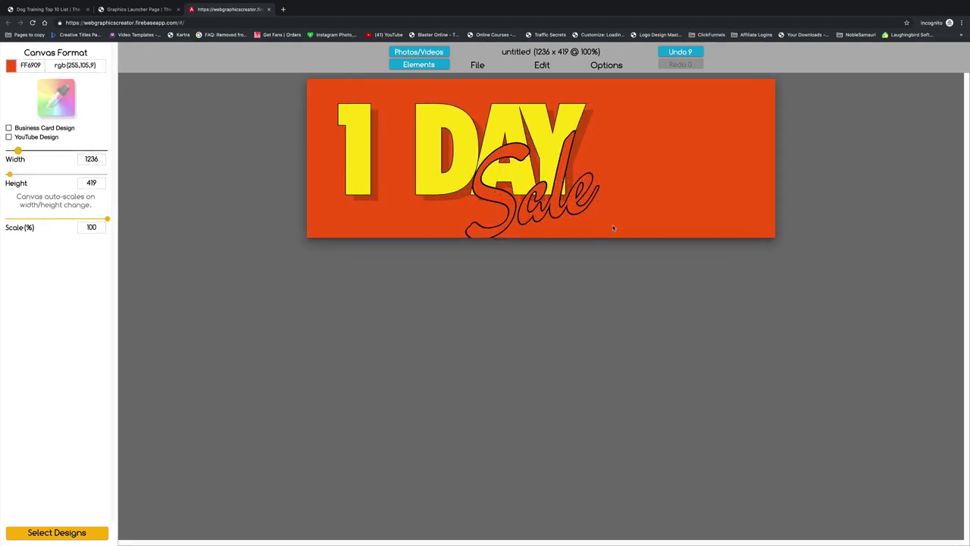
pyautogui.click(680, 51)
# - Replace the text "1 DAY" with "Dog" and "Sale" with "Clicker"
pyautogui.doubleClick(426, 146)
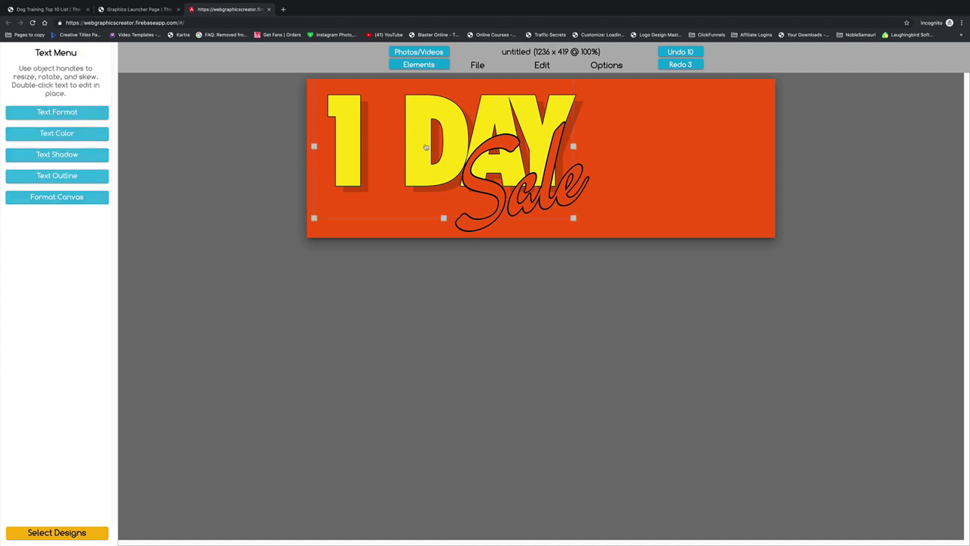
pyautogui.write('Dog')
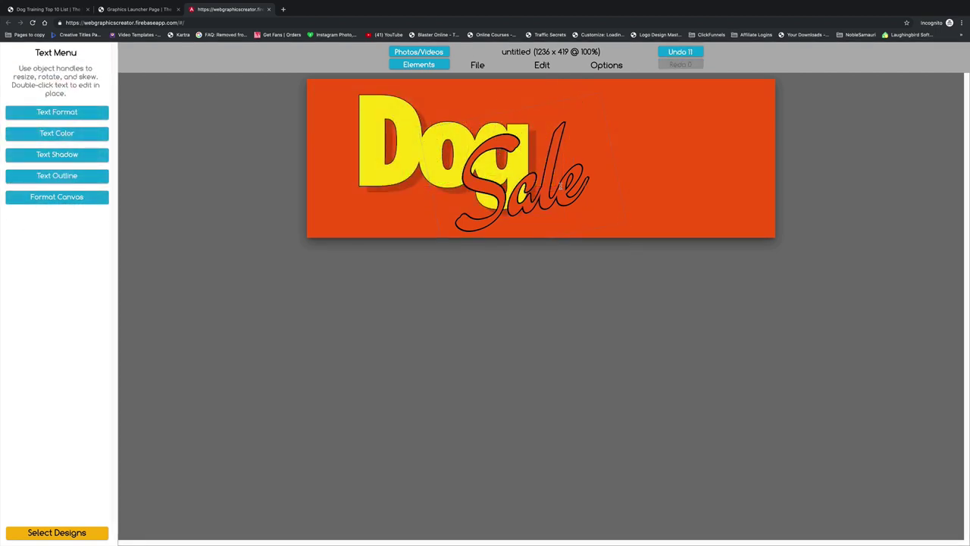
pyautogui.write('Cli')
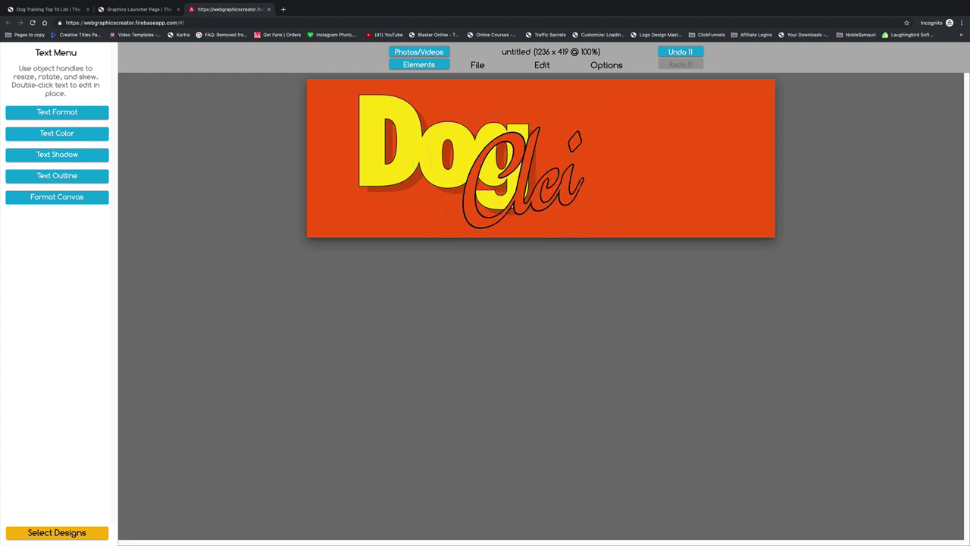
pyautogui.write('cker')
# - Shrink the slanted "Clicker" text so it overlaps the lower end of "Dog" and fits on the canvas
pyautogui.click(650, 205)
pyautogui.click(651, 204)
pyautogui.moveTo(664, 214); pyautogui.dragTo(578, 190)
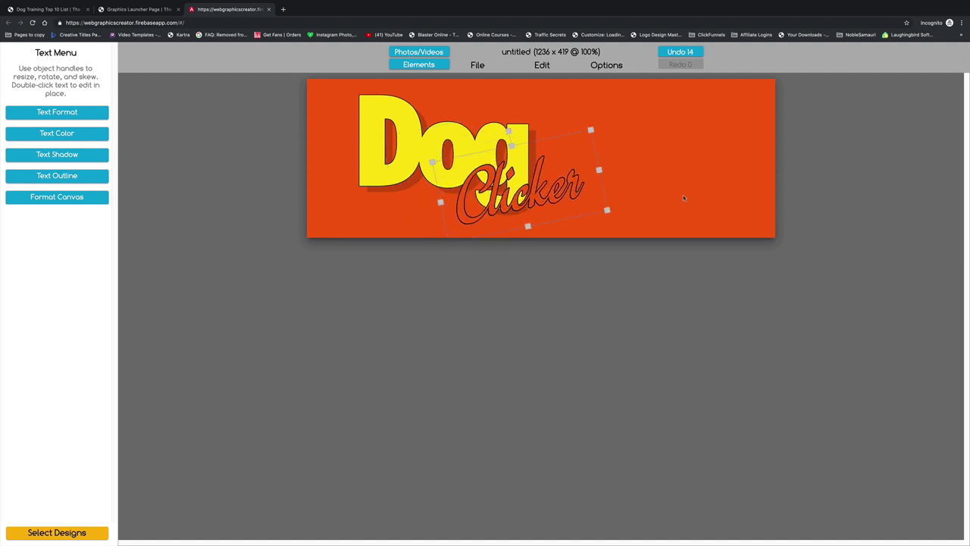
pyautogui.click(684, 198)
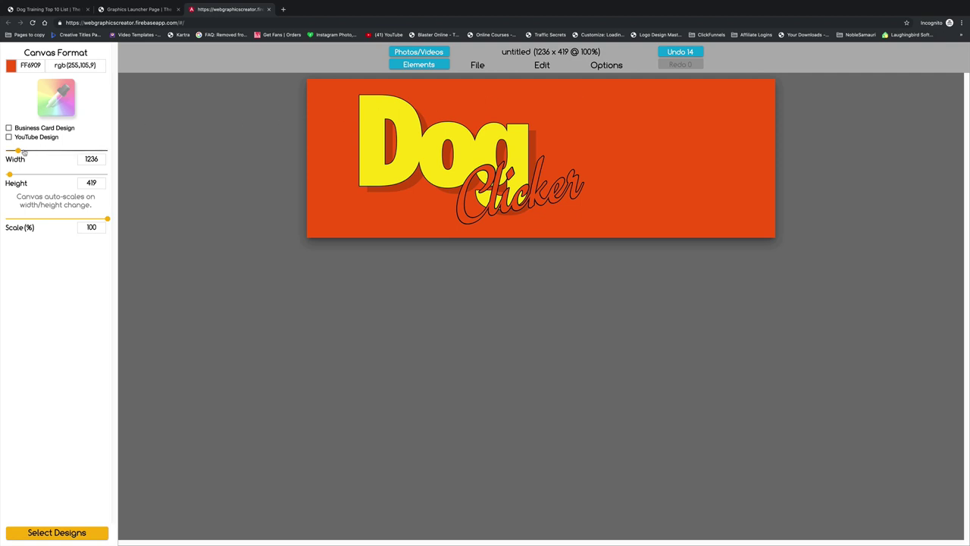
# - Narrow the canvas to 790 wide and fit a smaller "Dog" with "Clicker" into its upper-left area
pyautogui.moveTo(18, 150); pyautogui.dragTo(14, 151)
pyautogui.click(520, 168)
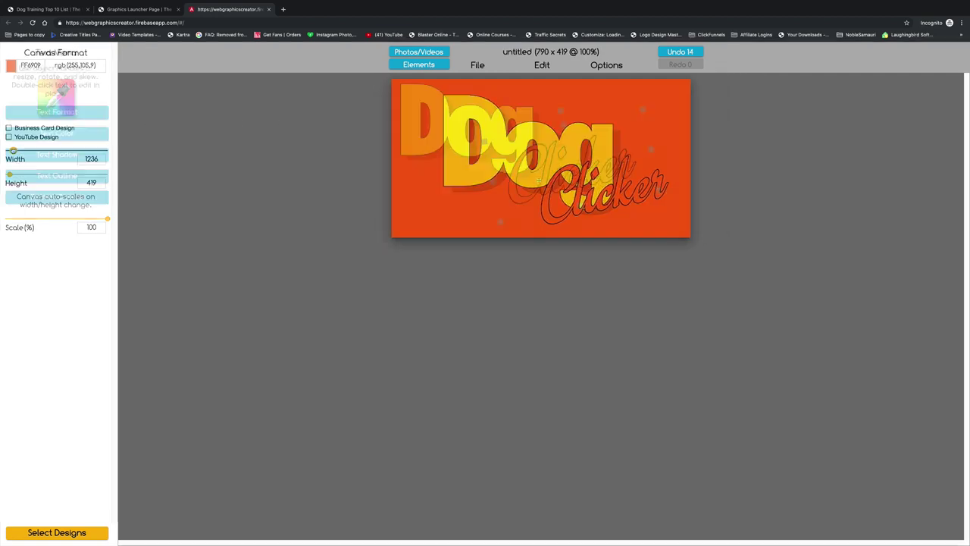
pyautogui.moveTo(520, 168); pyautogui.dragTo(513, 166)
# - Reduce the canvas to 716 x 344 around the "Dog Clicker" text
pyautogui.click(56, 196)
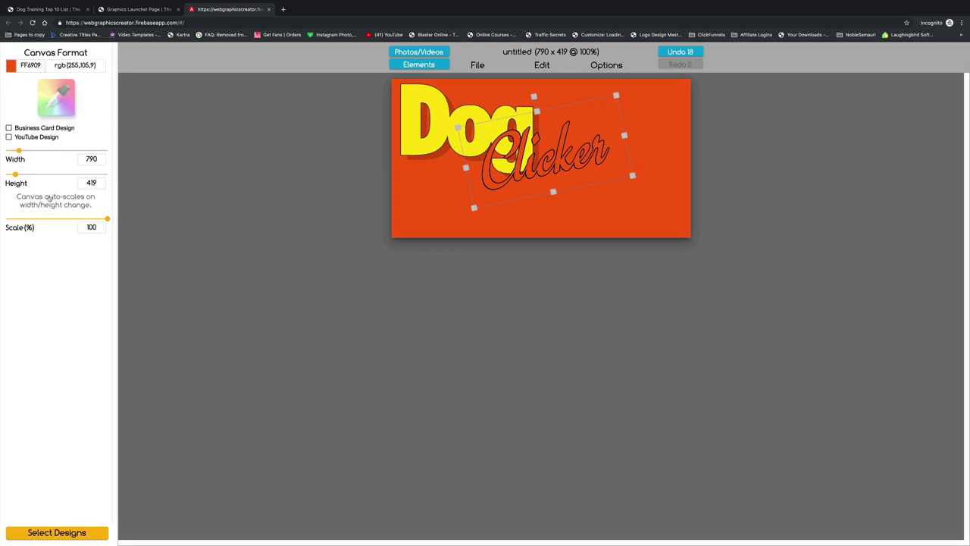
pyautogui.moveTo(11, 176); pyautogui.dragTo(12, 151)
pyautogui.click(633, 199)
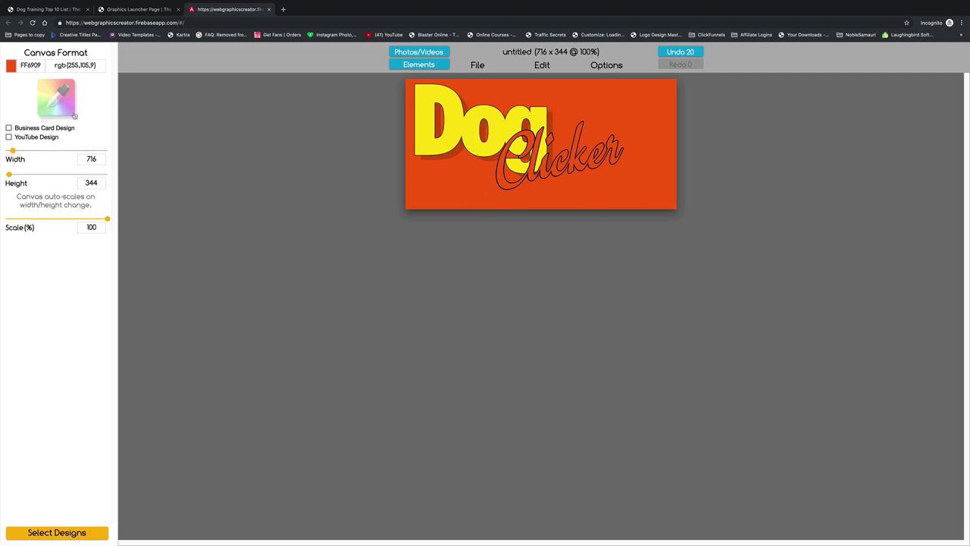
# - Change the canvas background to white (FFFFFF) and reduce the canvas width to 604
pyautogui.click(10, 66)
pyautogui.click(23, 187)
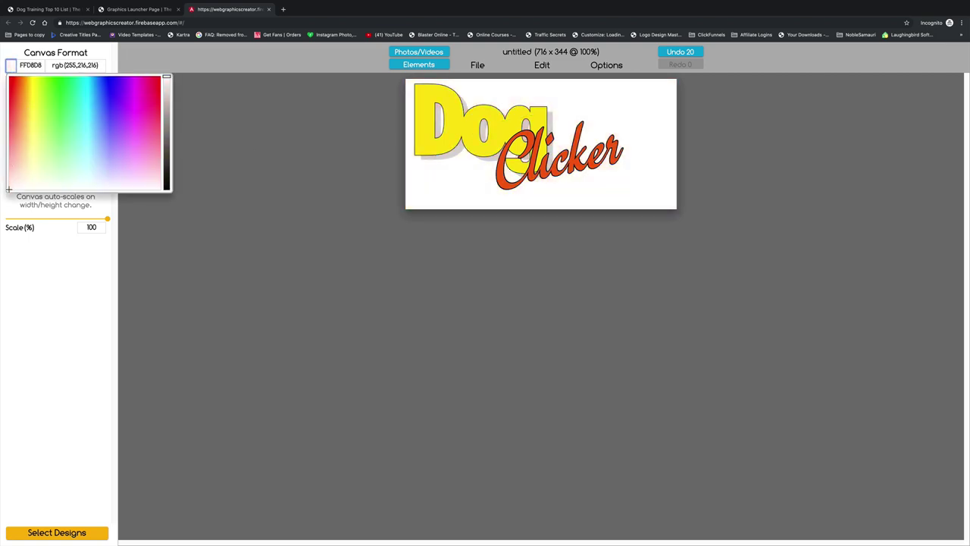
pyautogui.click(619, 199)
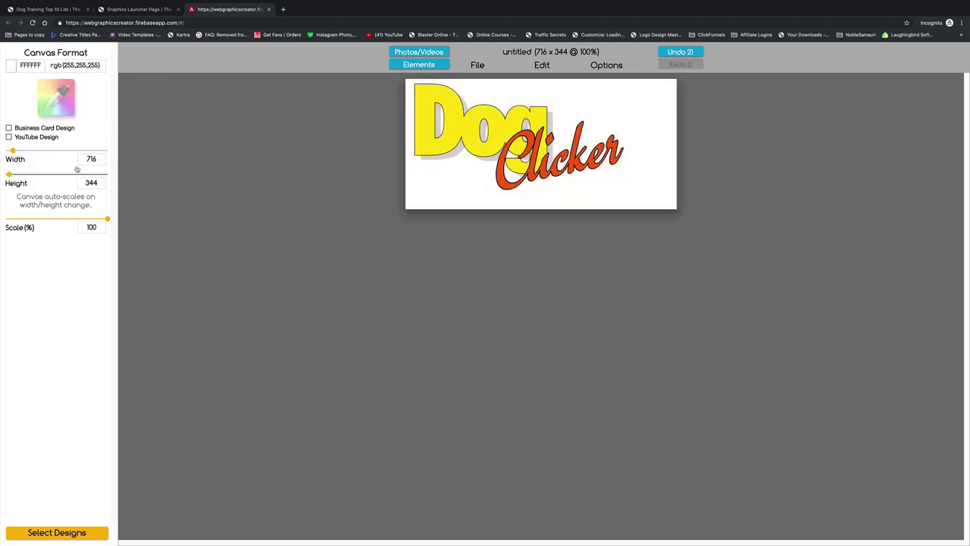
pyautogui.moveTo(12, 151); pyautogui.dragTo(10, 151)
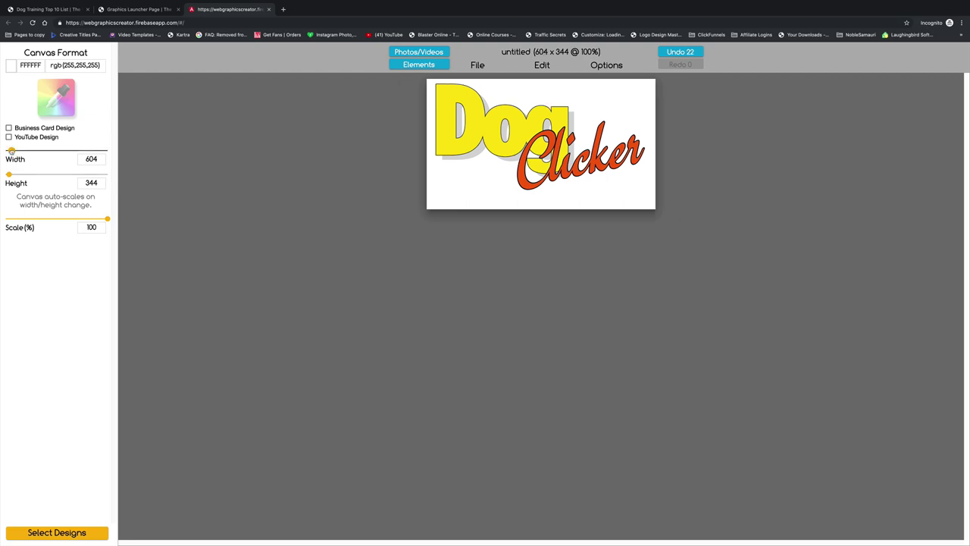
# - Download the "Dog Clicker" title as a transparent PNG named "DogClicker"
pyautogui.click(478, 65)
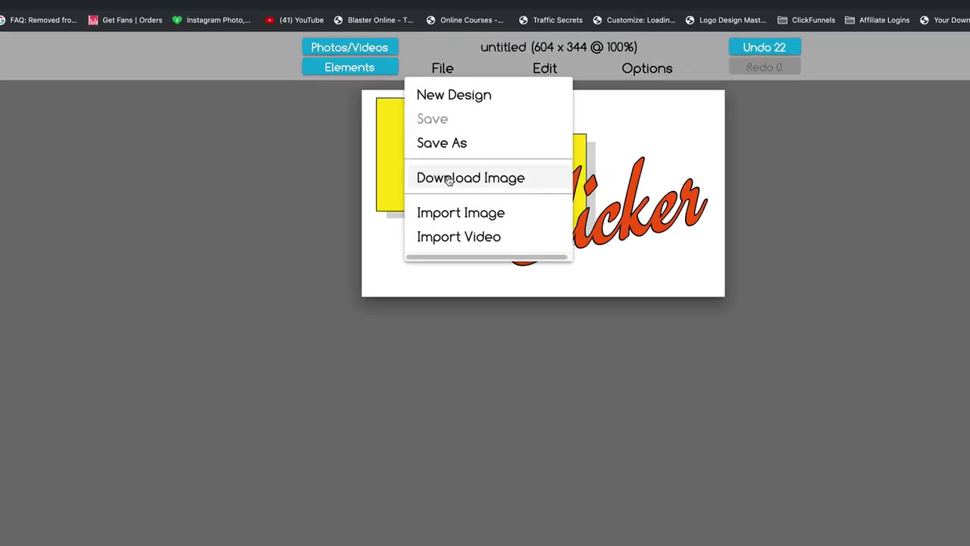
pyautogui.click(449, 179)
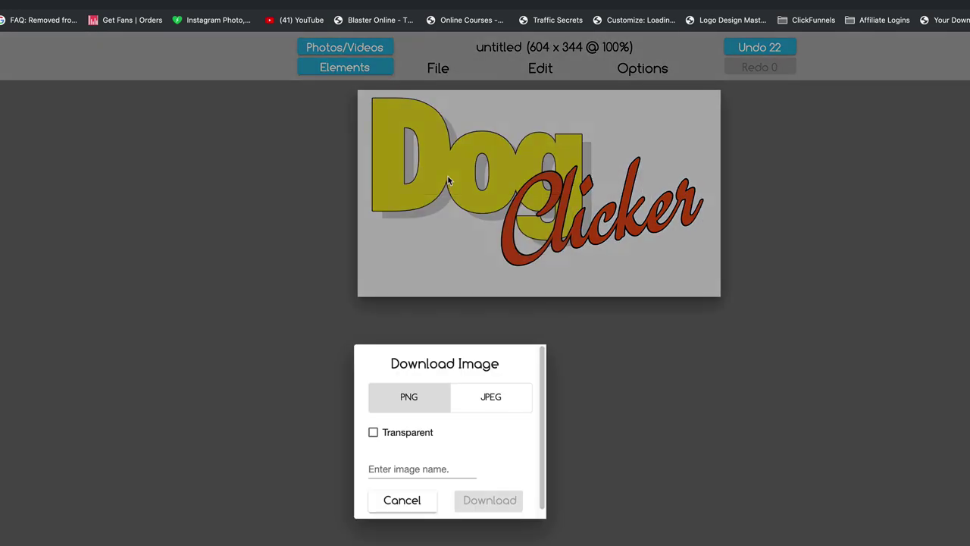
pyautogui.click(372, 434)
pyautogui.click(394, 468)
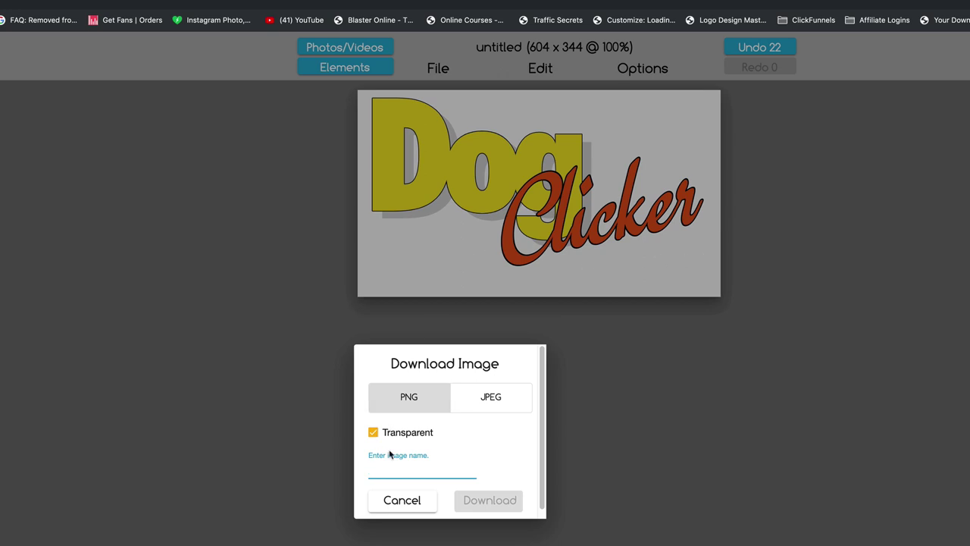
pyautogui.write('DogClicker')
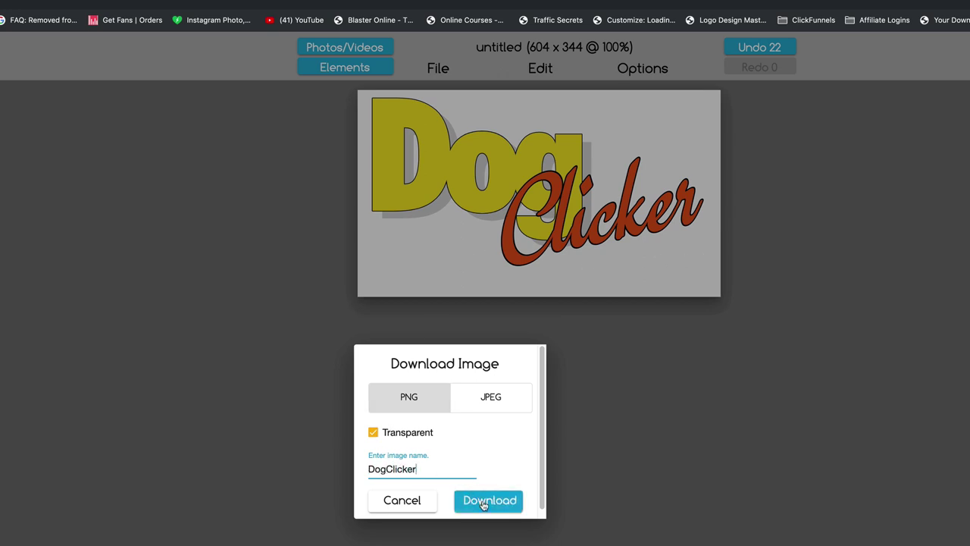
pyautogui.click(483, 500)
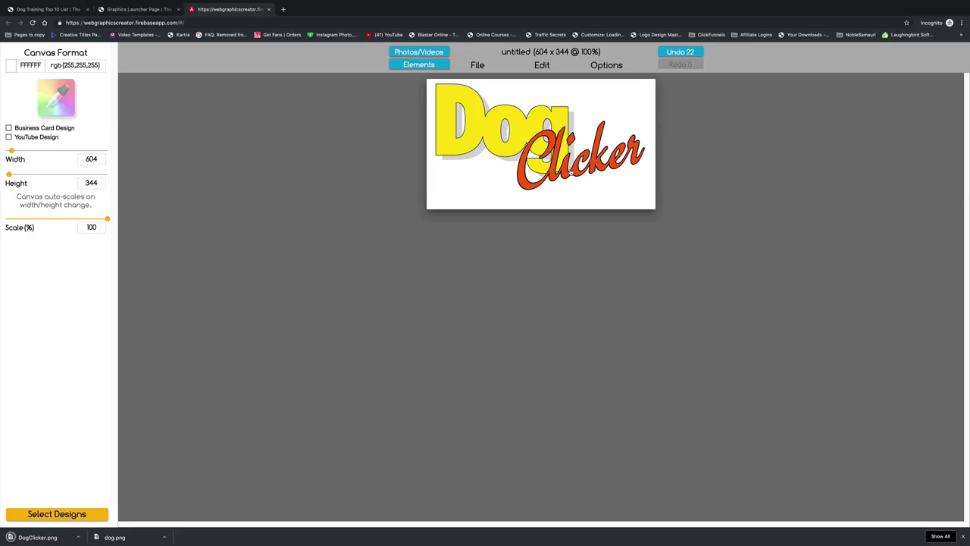
# - Replace the word "Clicker" in the title design with "Stick"
pyautogui.click(590, 239)
pyautogui.press('Escape')
pyautogui.click(596, 168)
pyautogui.doubleClick(595, 168)
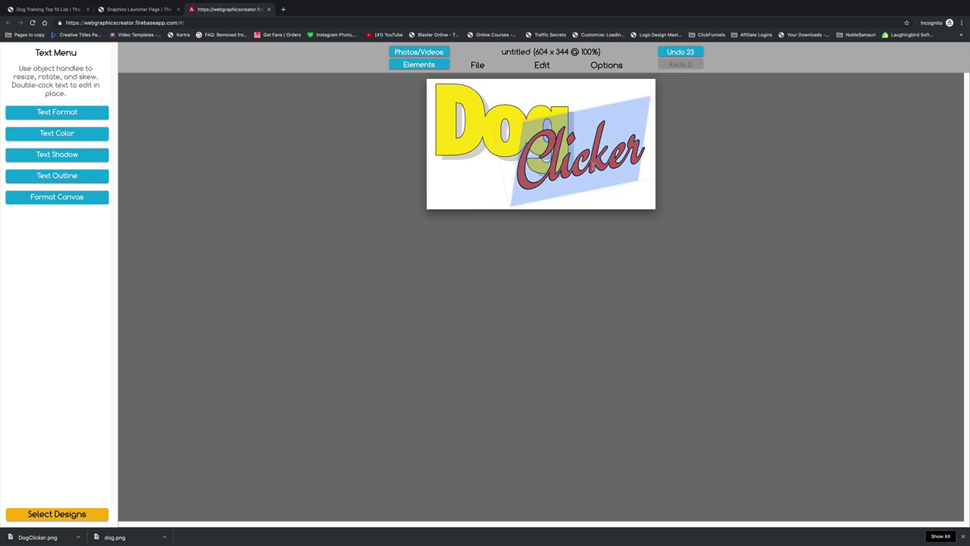
pyautogui.write('Stick')
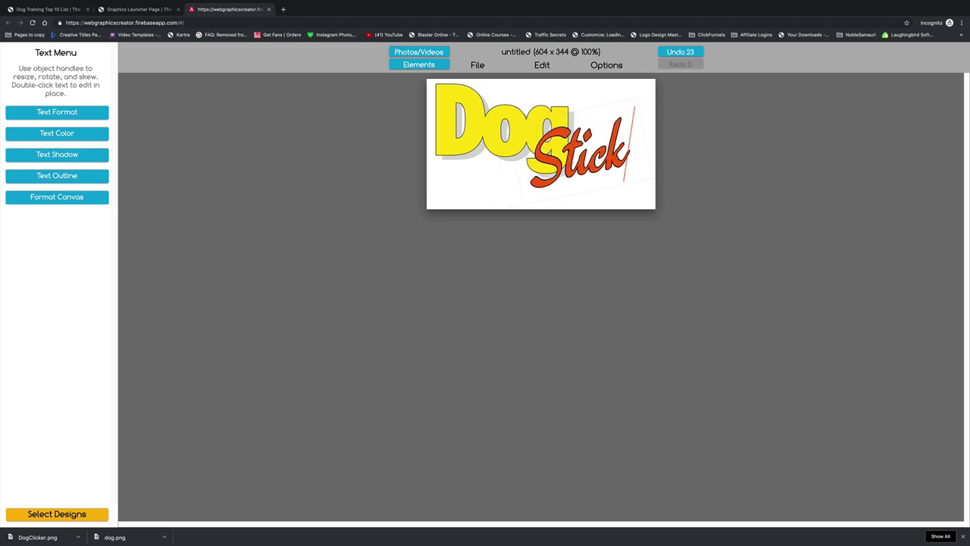
# - Replace "Dog" with "Target" and fit the word across the canvas behind "Stick"
pyautogui.click(464, 114)
pyautogui.doubleClick(465, 115)
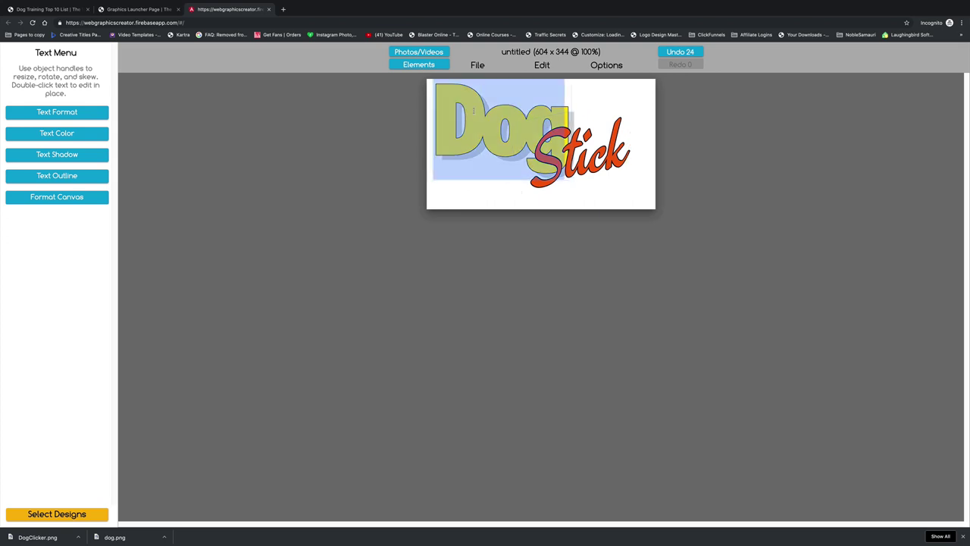
pyautogui.write('Target')
pyautogui.press('Escape')
pyautogui.click(542, 108)
pyautogui.moveTo(541, 107); pyautogui.dragTo(565, 109)
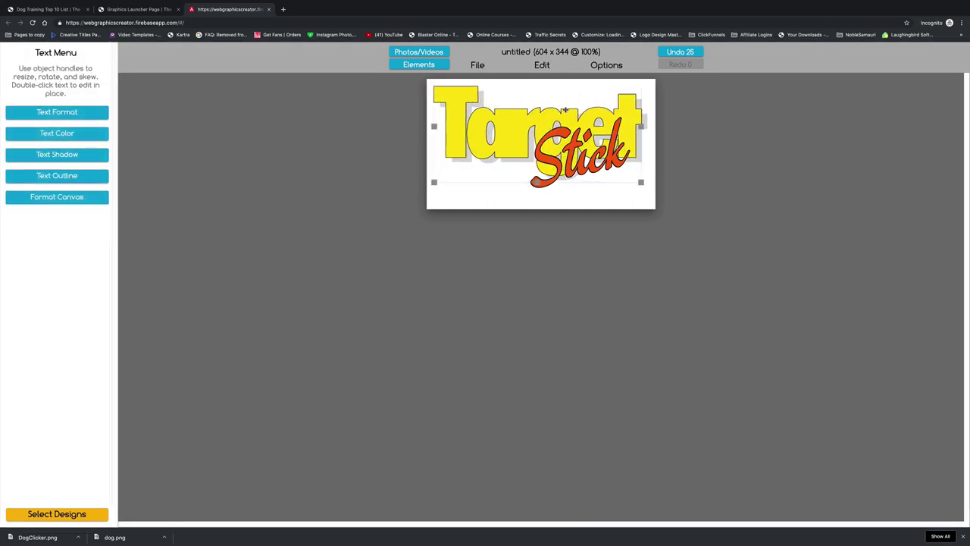
# - Download the "Target Stick" title as a transparent PNG named "TargetStick"
pyautogui.click(477, 65)
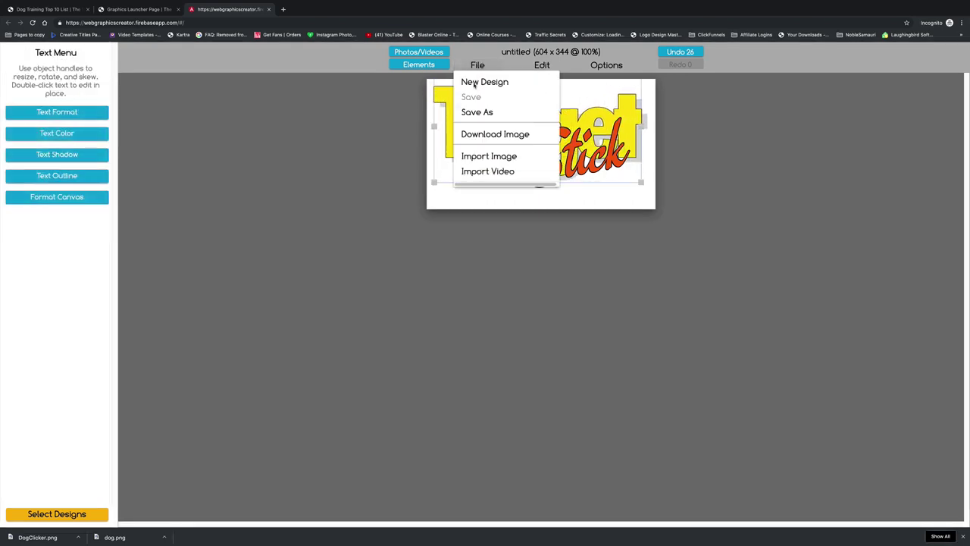
pyautogui.click(472, 134)
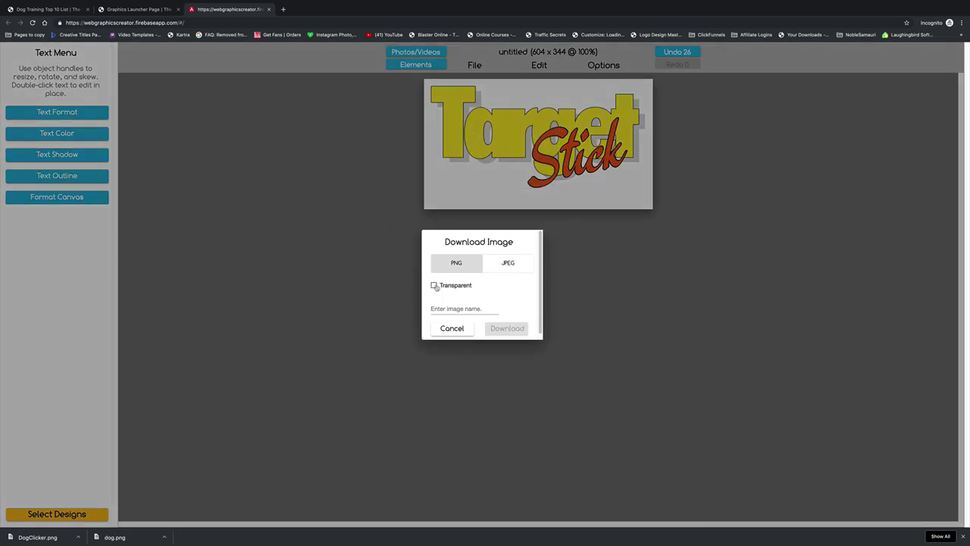
pyautogui.click(444, 307)
pyautogui.write('TargetStick')
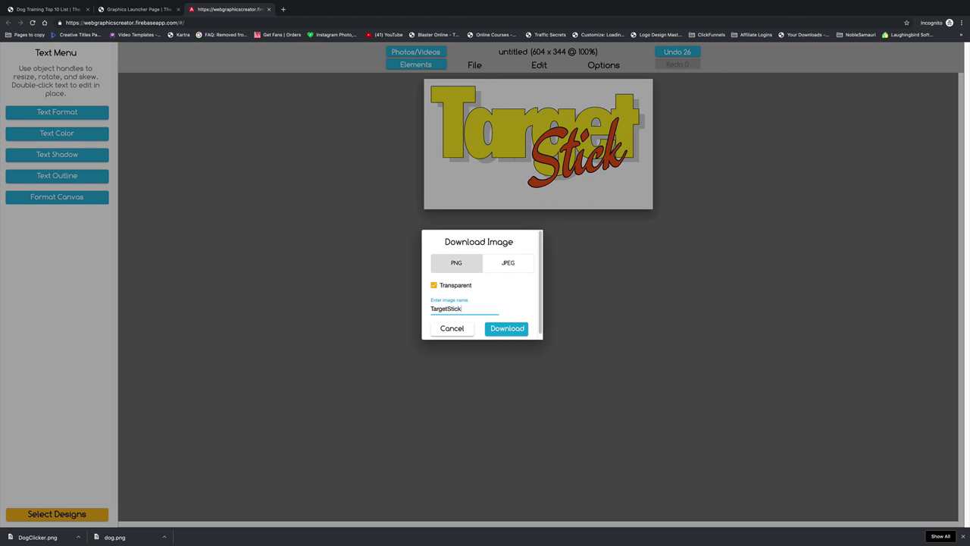
pyautogui.click(487, 328)
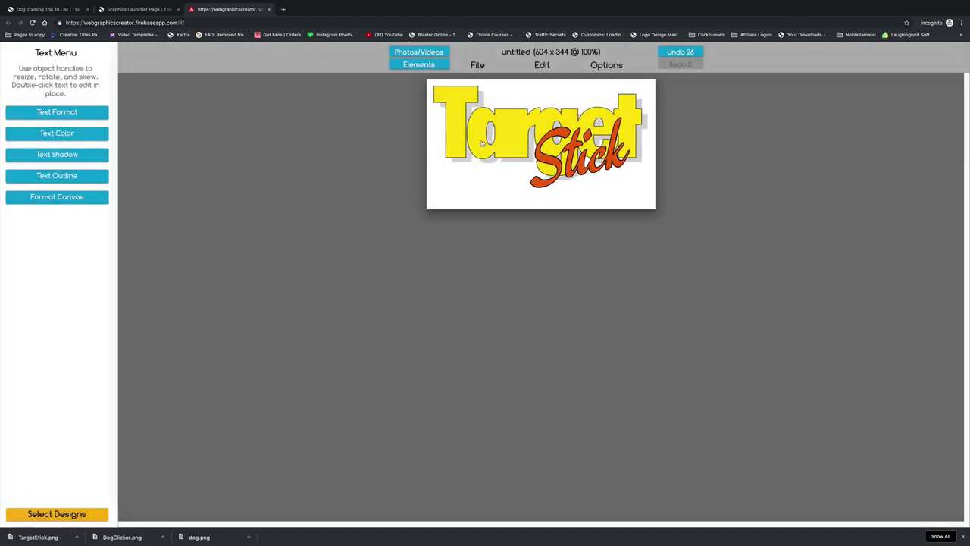
# - Open the word "Target" in the title design for editing
pyautogui.doubleClick(479, 127)
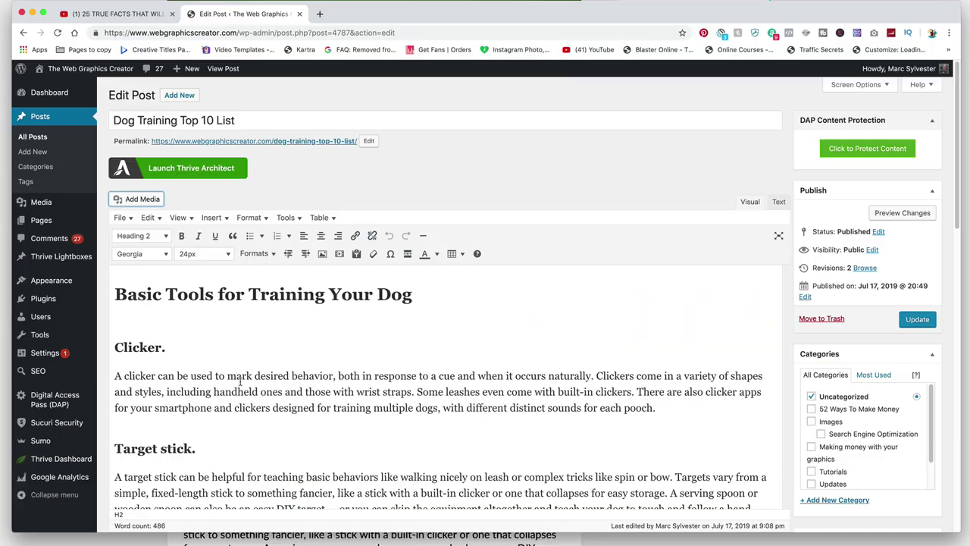
# - In the WordPress post, insert the "Collars harness" title graphic above the "Clicker." heading and align it left
pyautogui.scroll(-2, 239, 381)
pyautogui.scroll(3, 239, 382)
pyautogui.scroll(1, 239, 382)
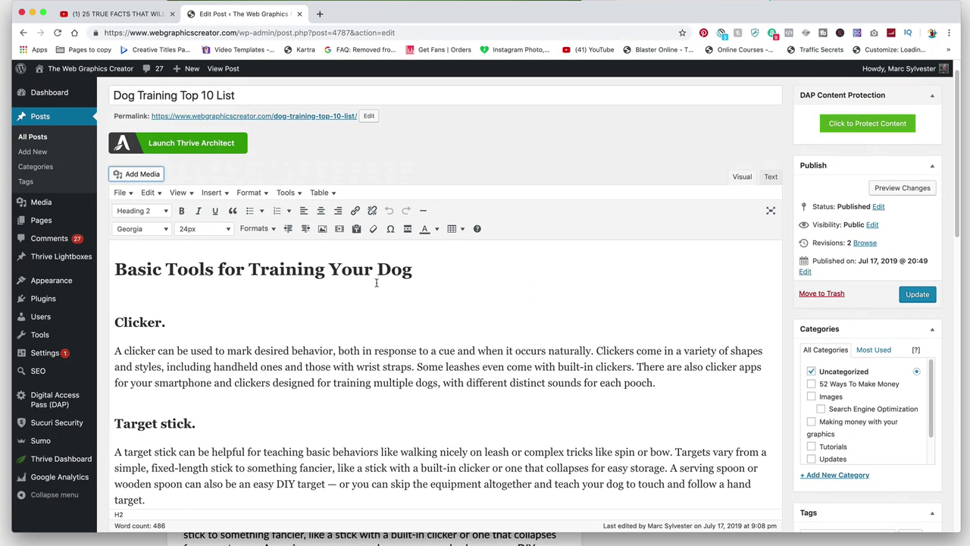
pyautogui.click(135, 301)
pyautogui.scroll(-1, 136, 301)
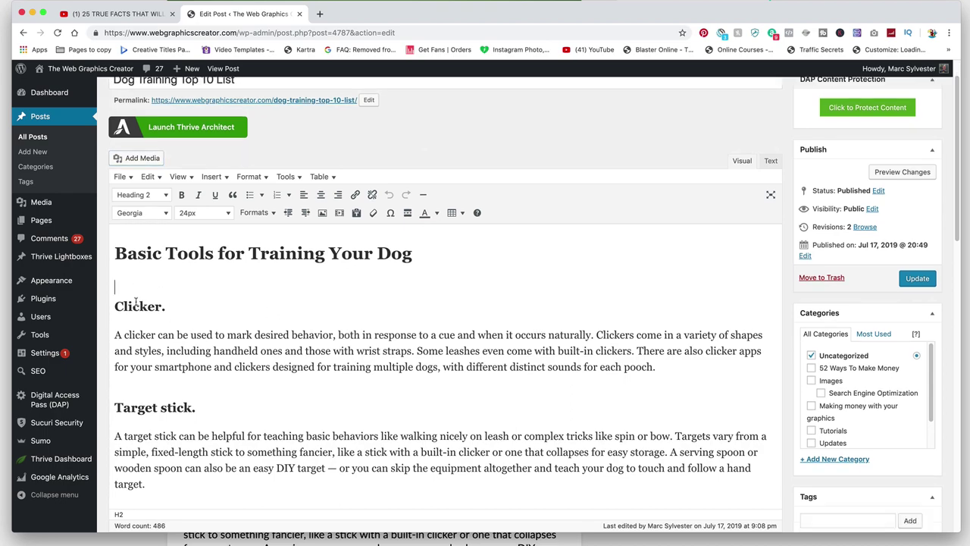
pyautogui.click(133, 159)
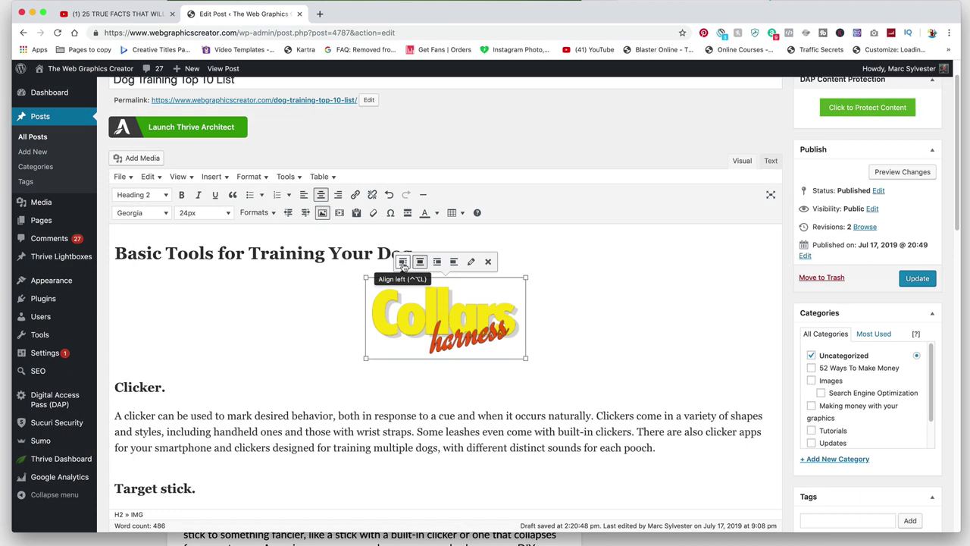
pyautogui.click(402, 262)
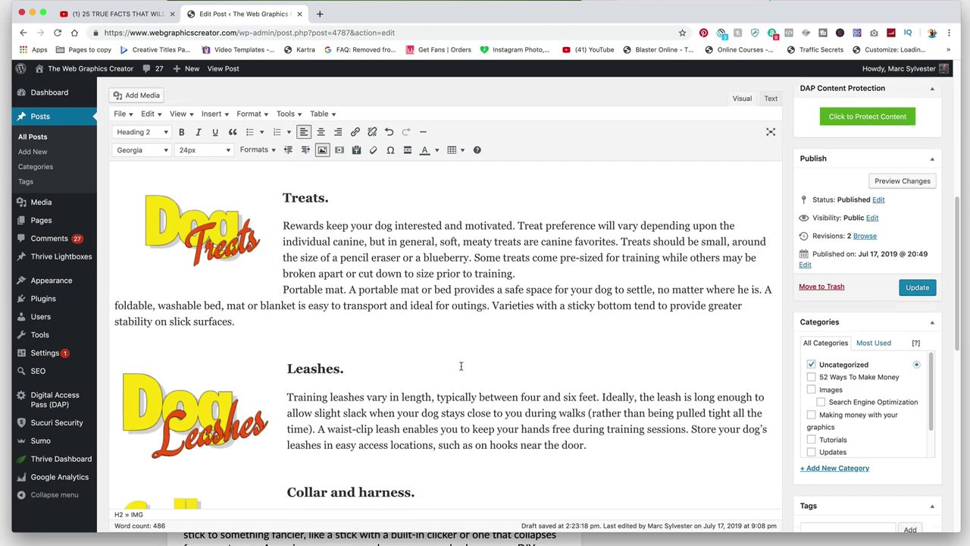
# - Check the section graphics placed beside the post's headings and update the published post
pyautogui.scroll(-5, 461, 366)
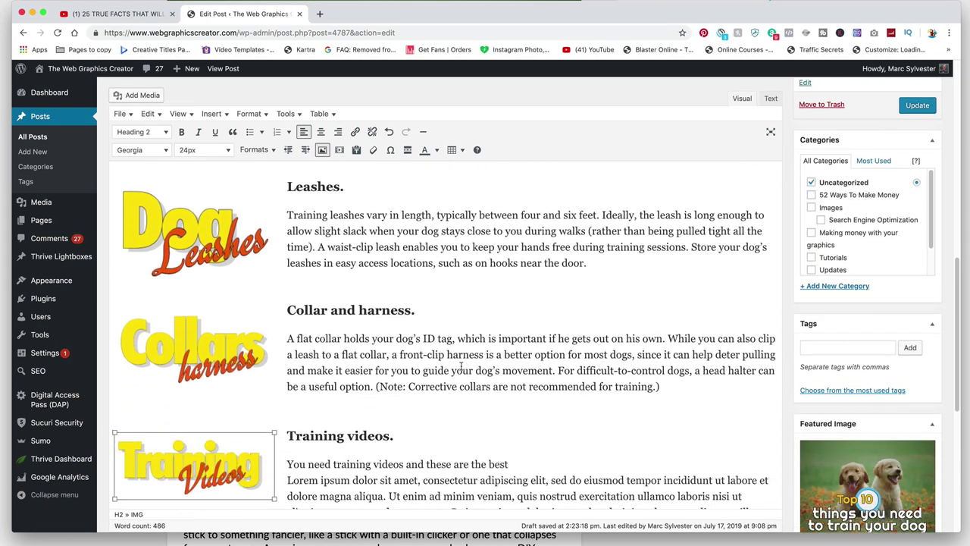
pyautogui.scroll(3, 492, 345)
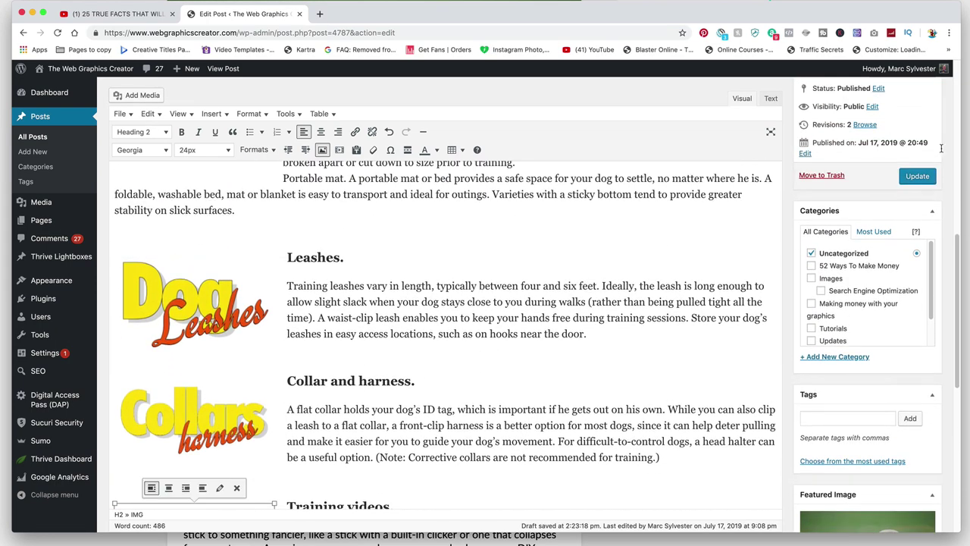
pyautogui.click(918, 177)
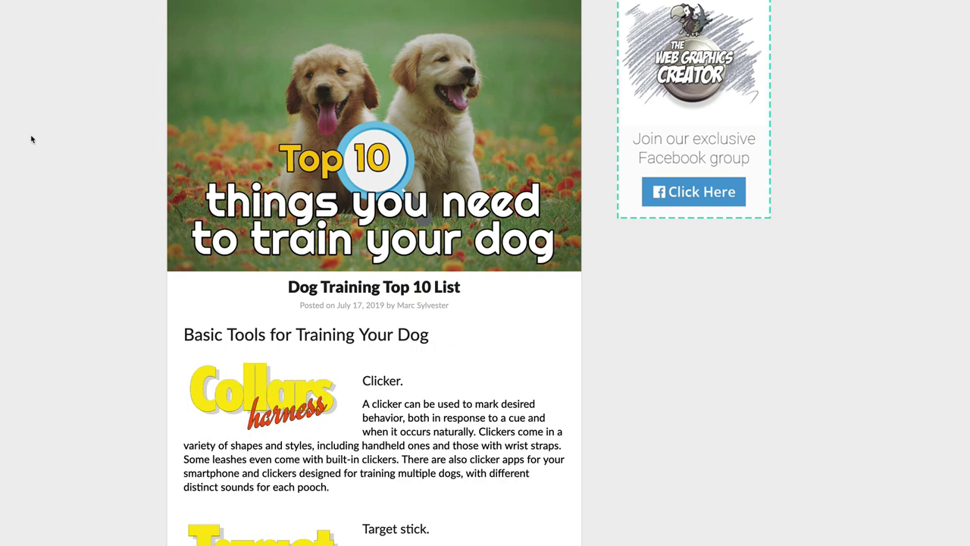
# - Review the published Dog Training Top 10 List page, checking the title graphic beside each section through "Training videos."
pyautogui.moveTo(360, 141)
pyautogui.scroll(-4, 20, 249)
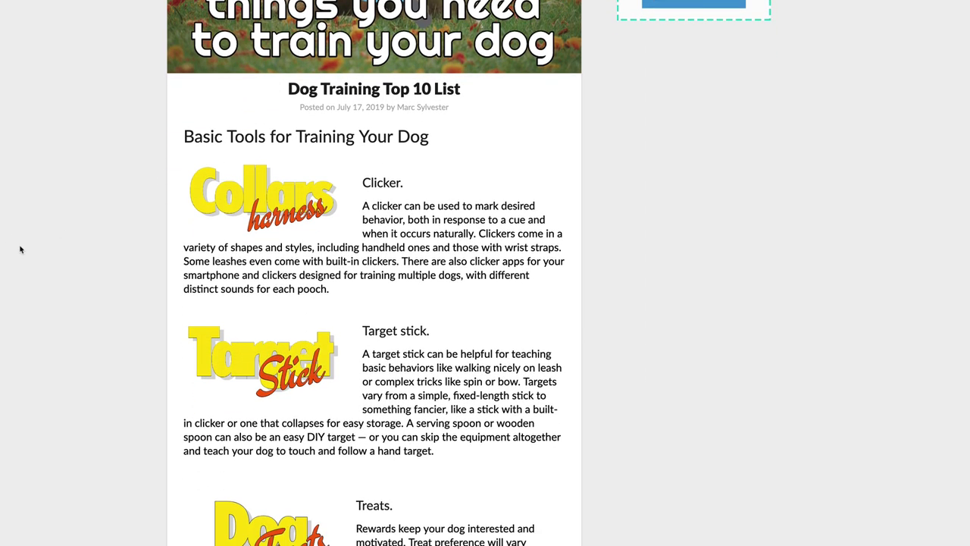
pyautogui.scroll(-4, 20, 249)
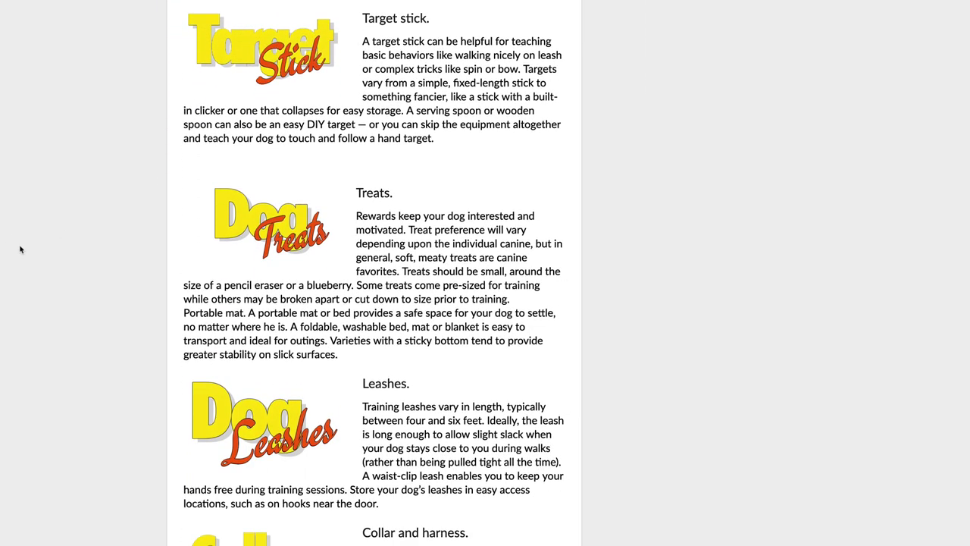
pyautogui.scroll(-5, 21, 249)
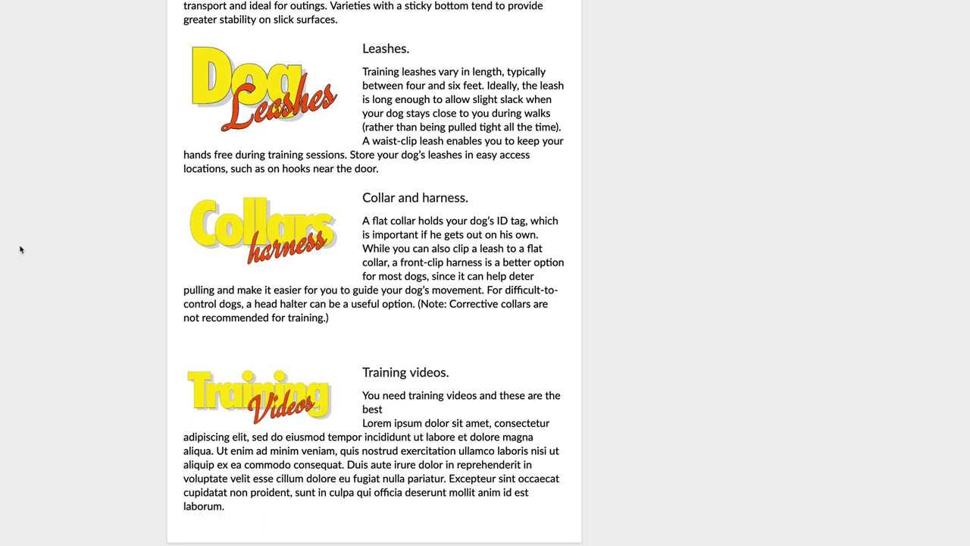